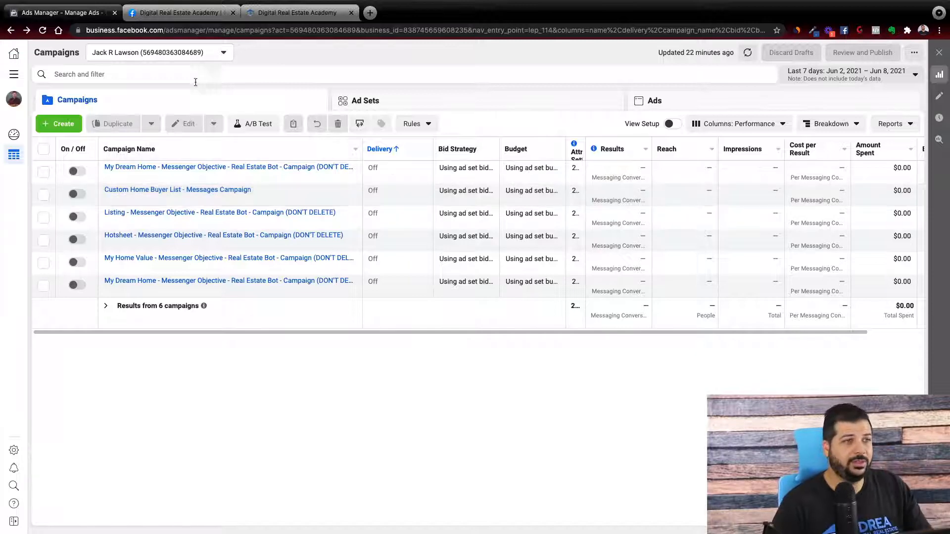
- View the list of available ad accounts and keep the current account
{"action": "left_click", "coordinate": [218, 56]}
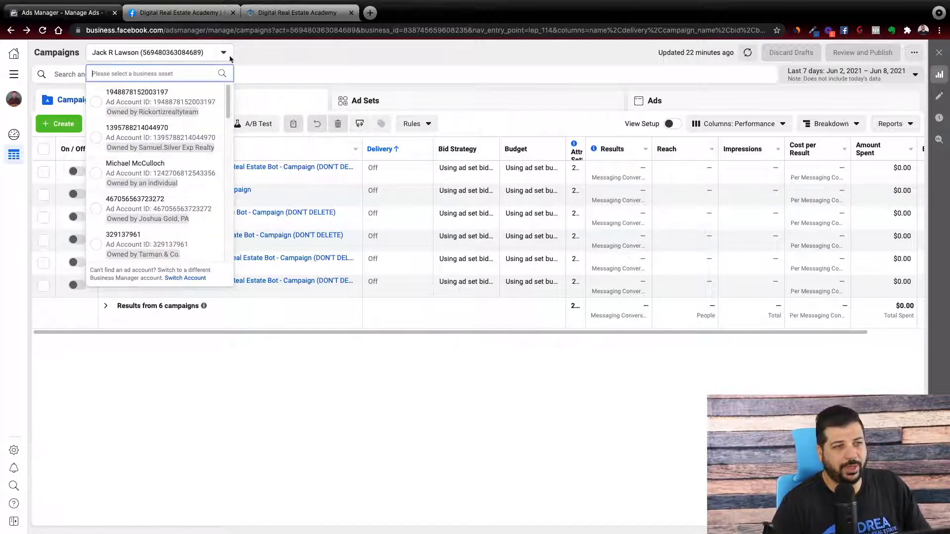
{"action": "left_click", "coordinate": [224, 54]}
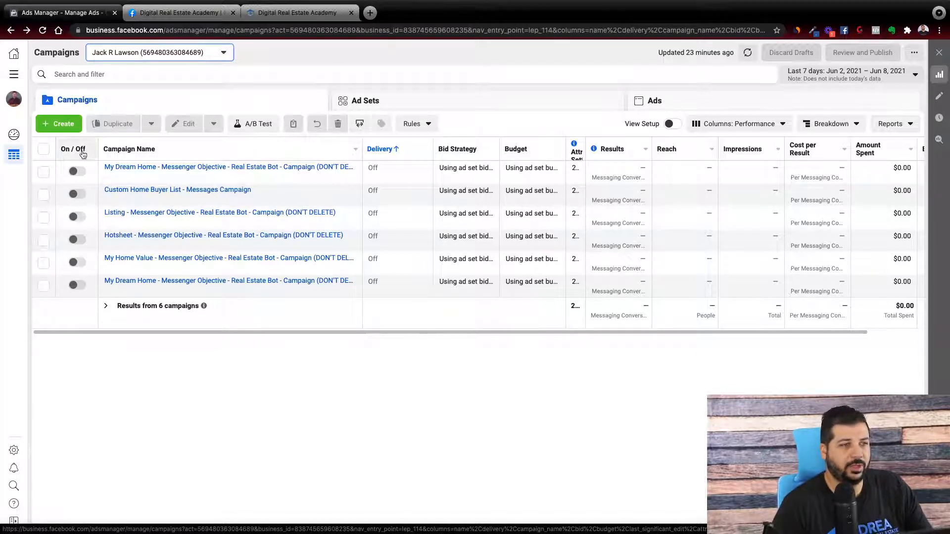
- Create a new campaign with the Auction buying type and the Messages objective
{"action": "left_click", "coordinate": [70, 126]}
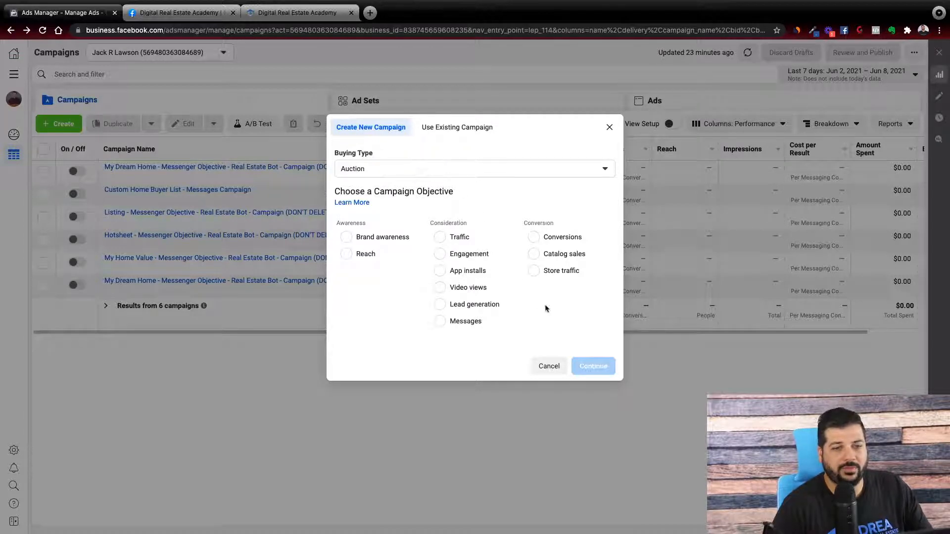
{"action": "left_click", "coordinate": [461, 322]}
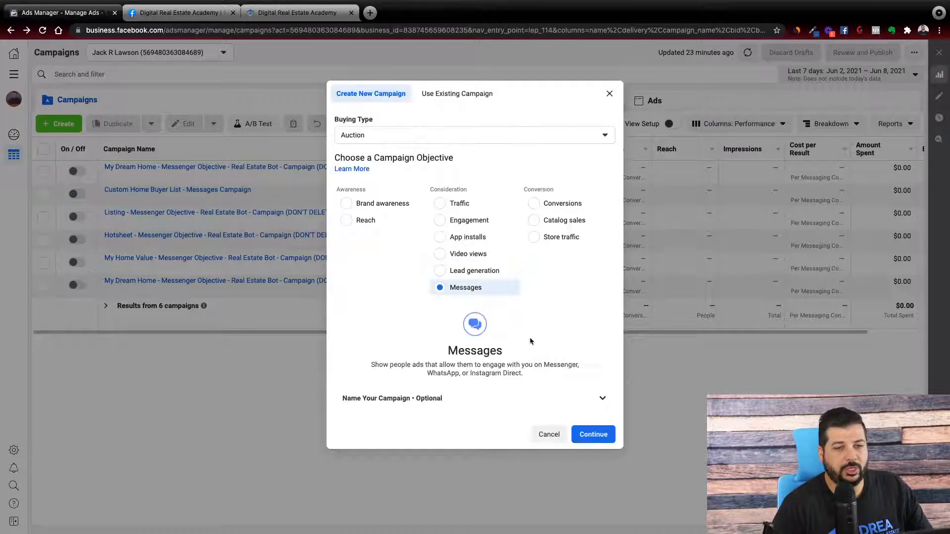
{"action": "left_click", "coordinate": [583, 435]}
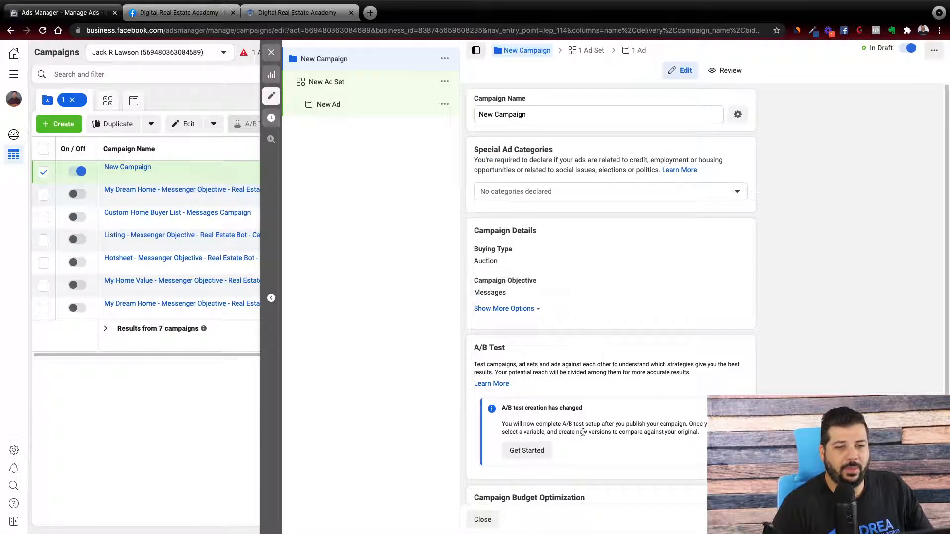
- Review the new campaign's settings and its ad set's destination, budget, schedule, audience, placement and optimization settings
{"action": "scroll", "coordinate": [582, 240], "scroll_direction": "down", "scroll_amount": 2}
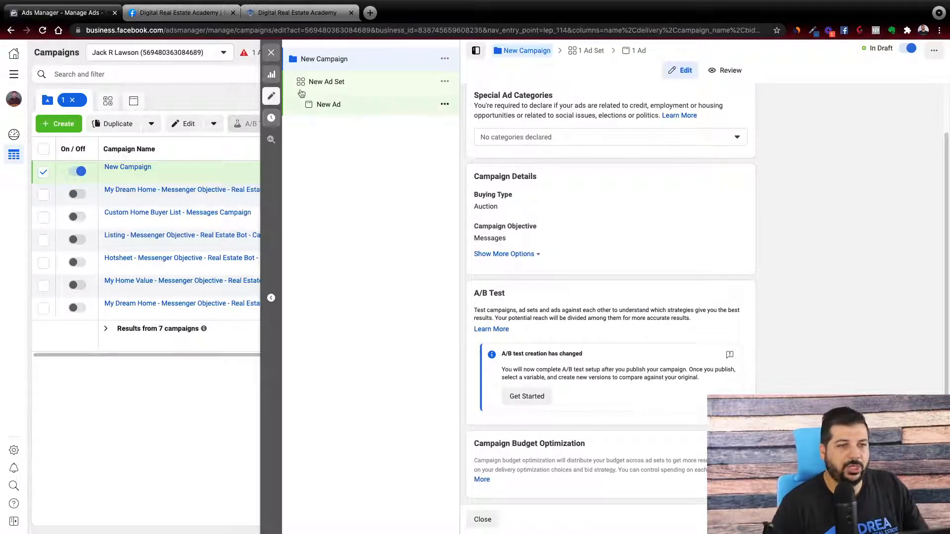
{"action": "left_click", "coordinate": [318, 83]}
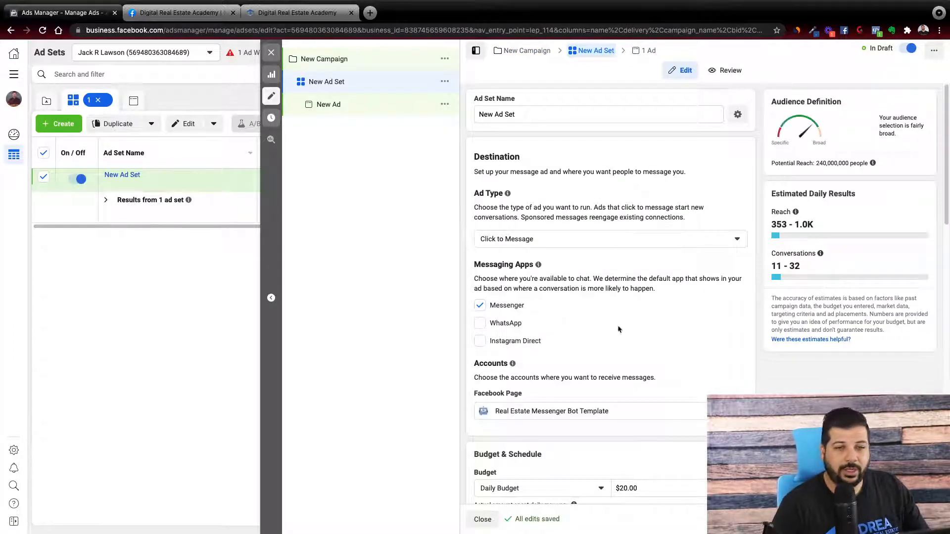
{"action": "scroll", "coordinate": [618, 329], "scroll_direction": "down", "scroll_amount": 9}
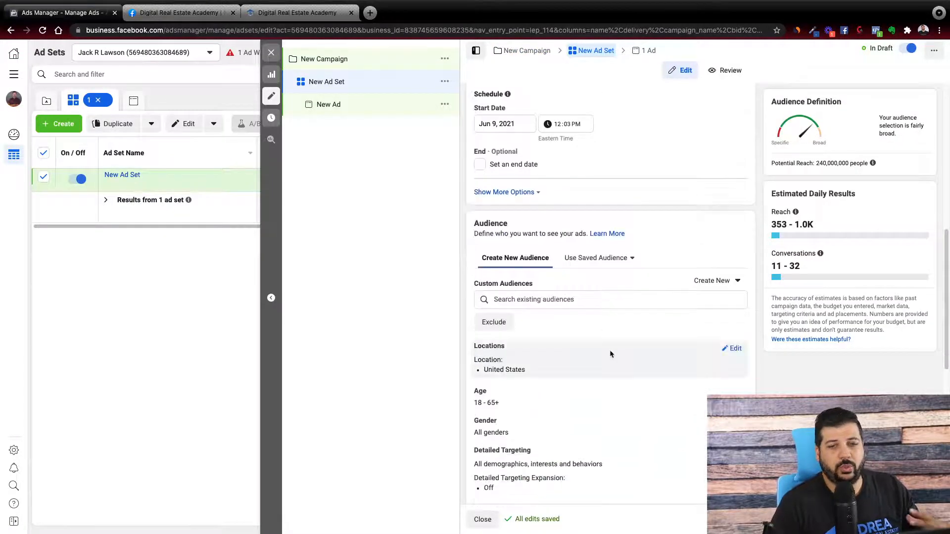
{"action": "scroll", "coordinate": [610, 351], "scroll_direction": "down", "scroll_amount": 4}
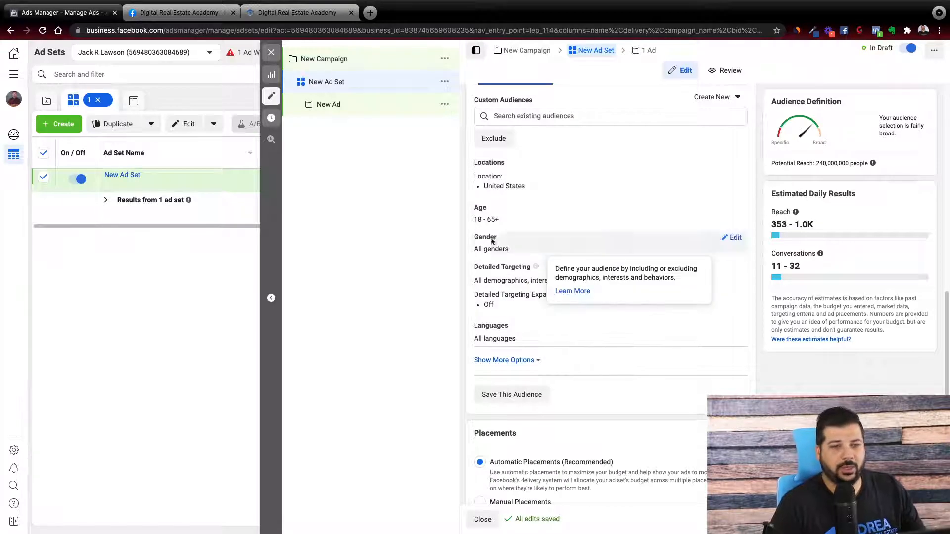
{"action": "scroll", "coordinate": [474, 333], "scroll_direction": "down", "scroll_amount": 4}
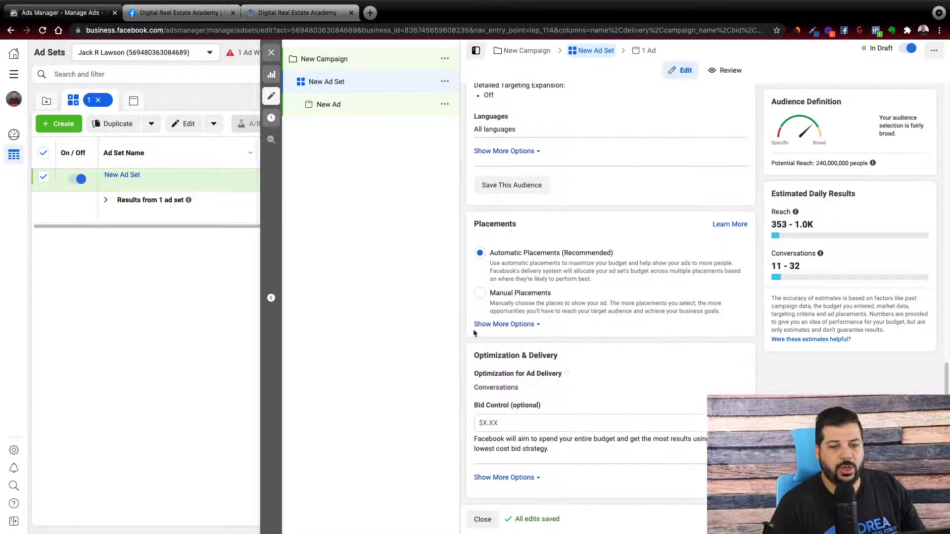
{"action": "scroll", "coordinate": [541, 354], "scroll_direction": "up", "scroll_amount": 15}
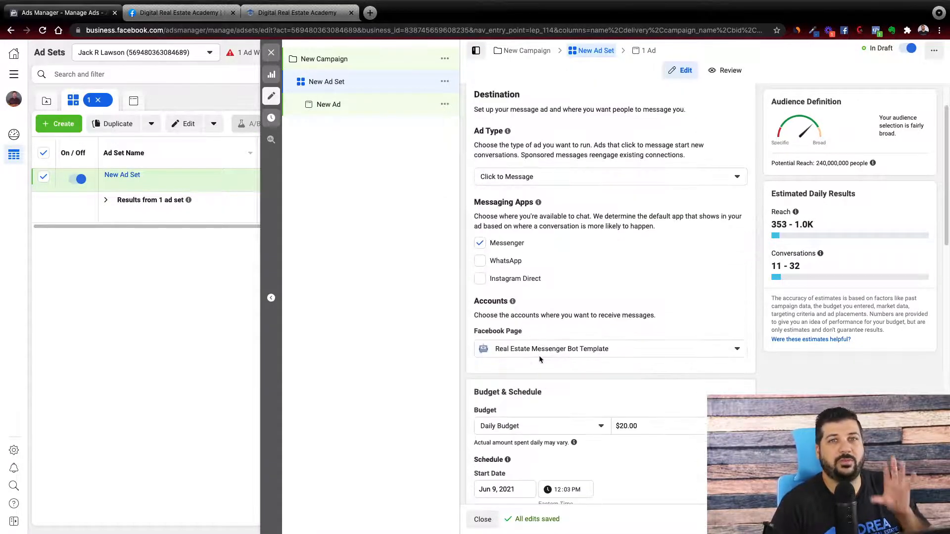
- Review the new ad's identity, setup and creative settings, and return to the campaigns list
{"action": "left_click", "coordinate": [338, 108]}
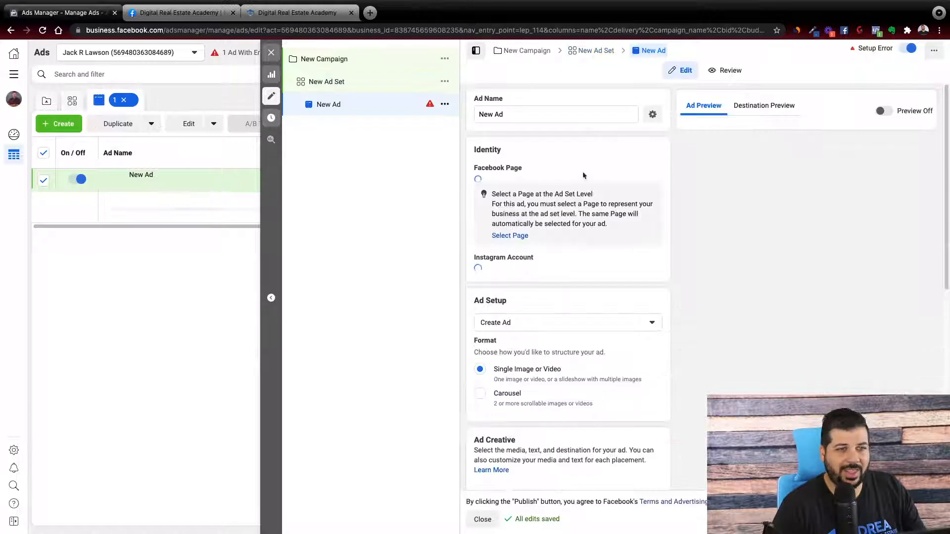
{"action": "scroll", "coordinate": [577, 376], "scroll_direction": "down", "scroll_amount": 10}
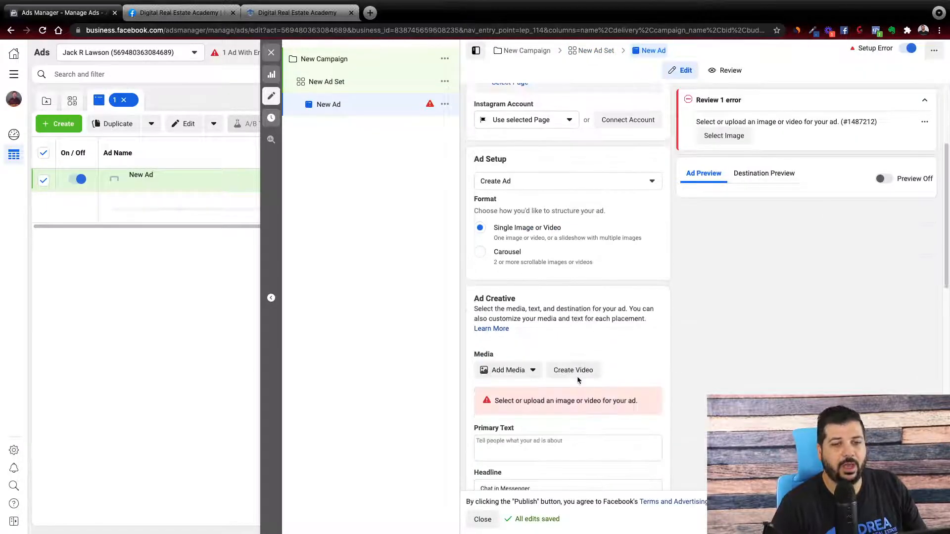
{"action": "scroll", "coordinate": [572, 356], "scroll_direction": "up", "scroll_amount": 7}
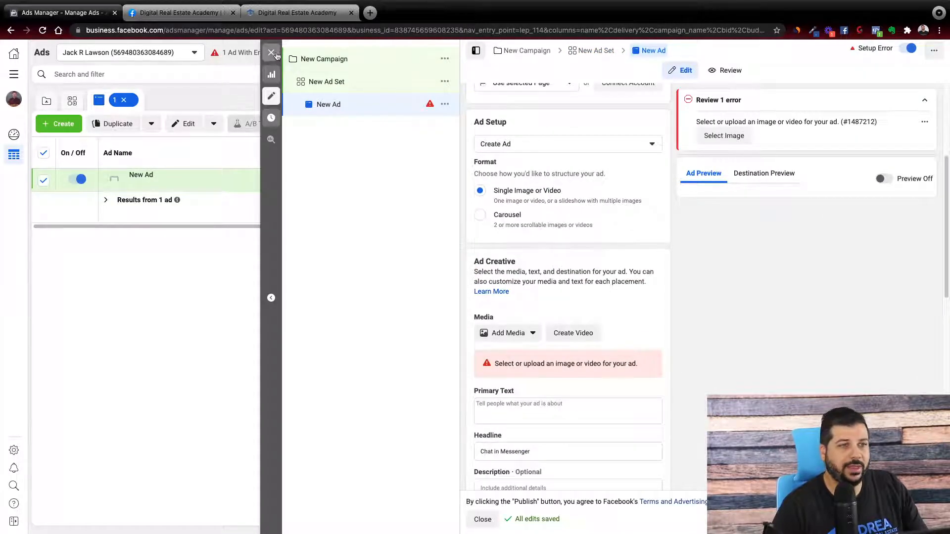
{"action": "left_click", "coordinate": [276, 56]}
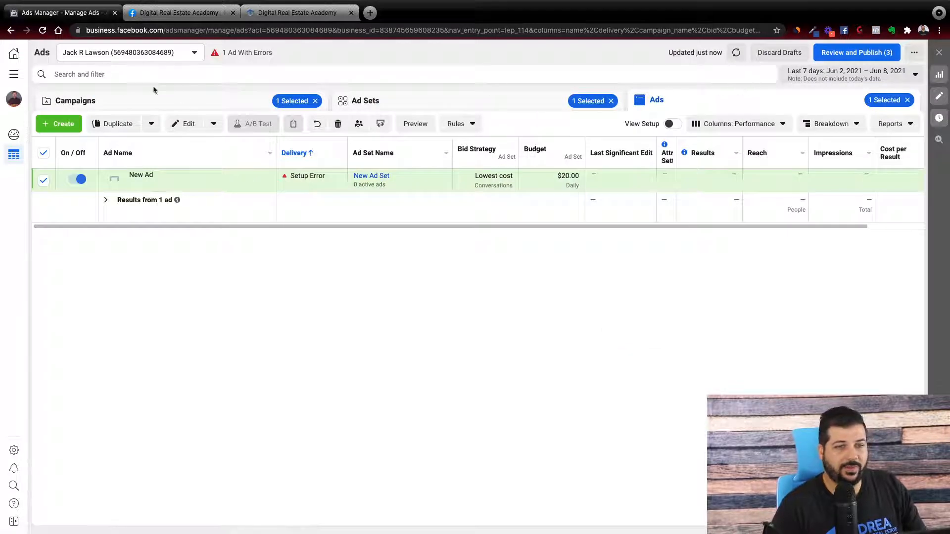
{"action": "left_click", "coordinate": [165, 100]}
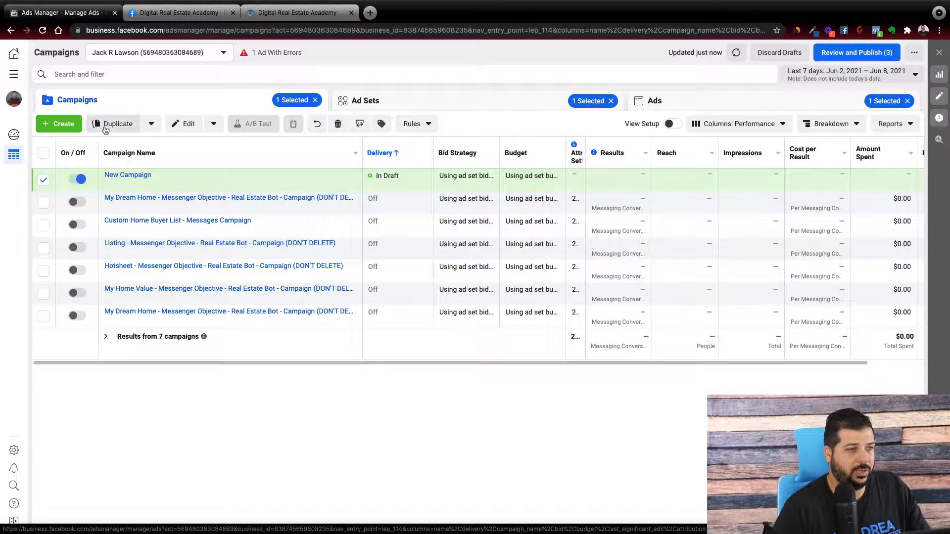
- Make a quick duplicate of New Campaign and close the copy's editor
{"action": "left_click", "coordinate": [151, 125]}
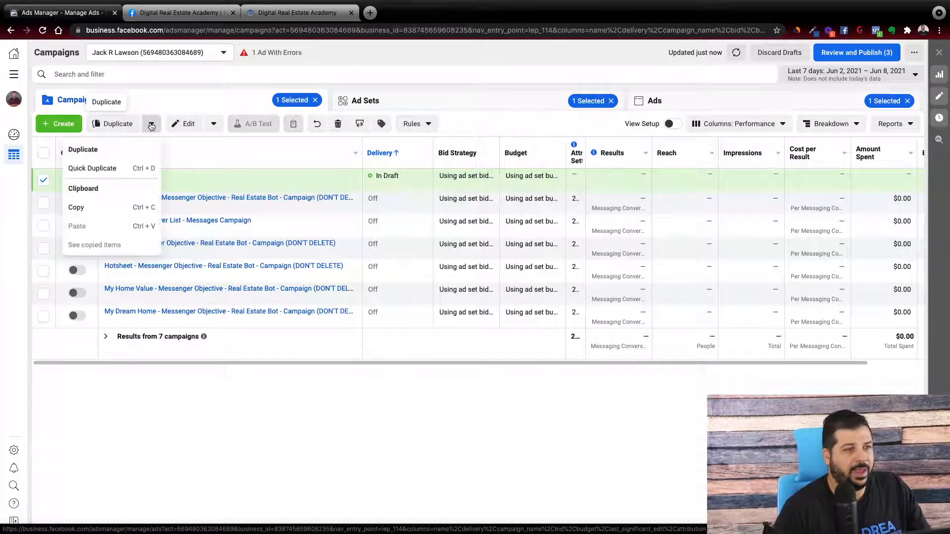
{"action": "left_click", "coordinate": [97, 168]}
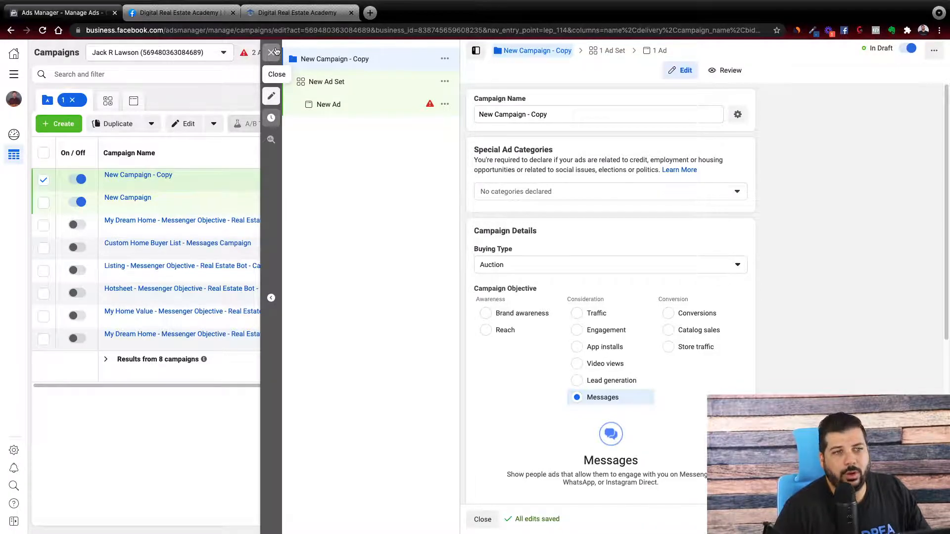
{"action": "left_click", "coordinate": [273, 53]}
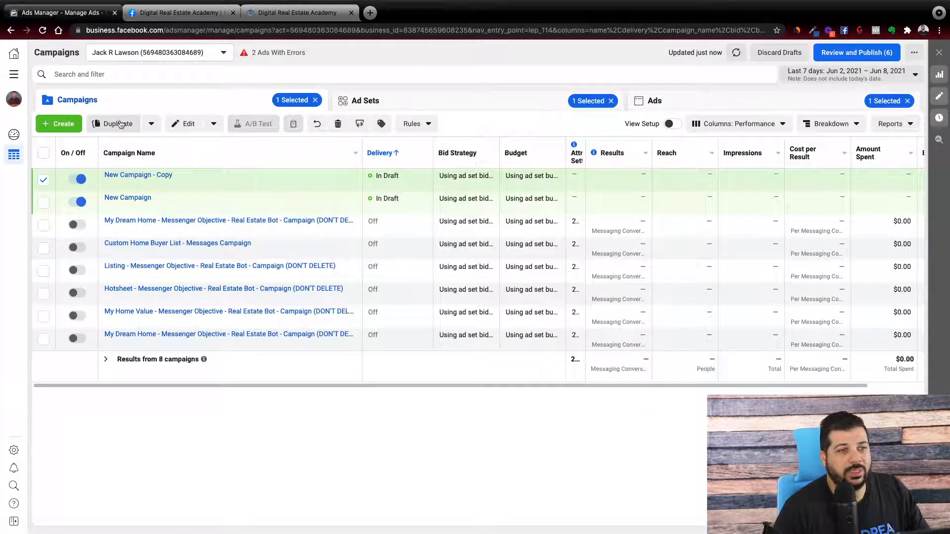
- View the ad sets list and return to the campaigns list
{"action": "left_click", "coordinate": [428, 102]}
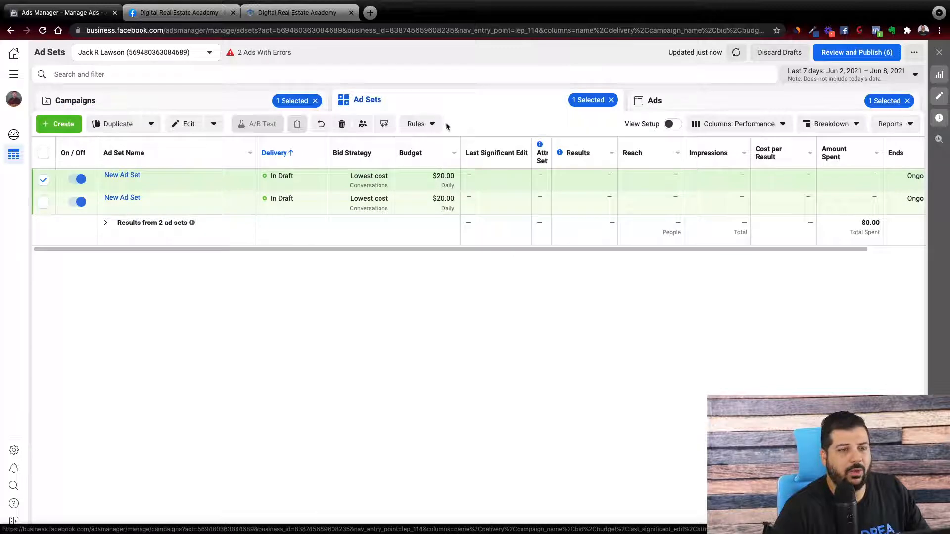
{"action": "left_click", "coordinate": [145, 103]}
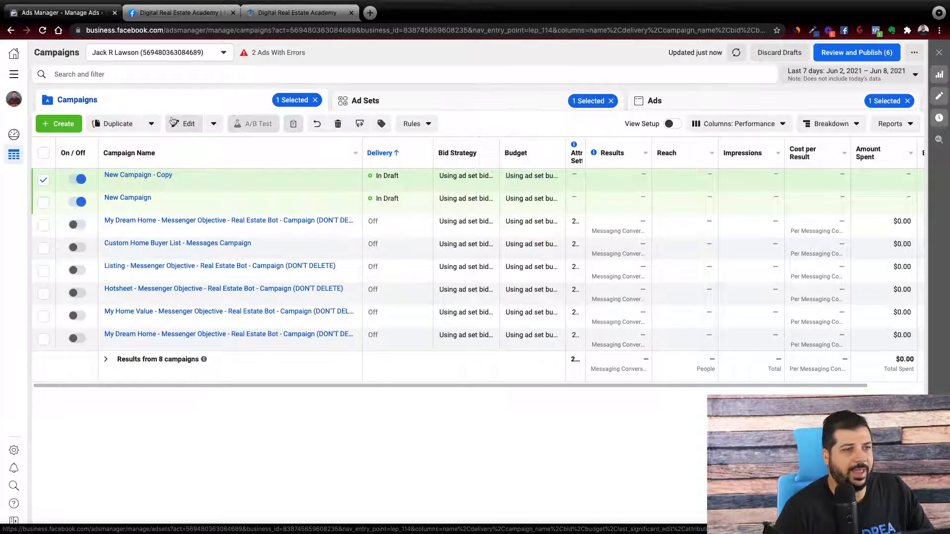
- Look at the edit options and editor for New Campaign - Copy, and at the available rule options
{"action": "mouse_move", "coordinate": [169, 184]}
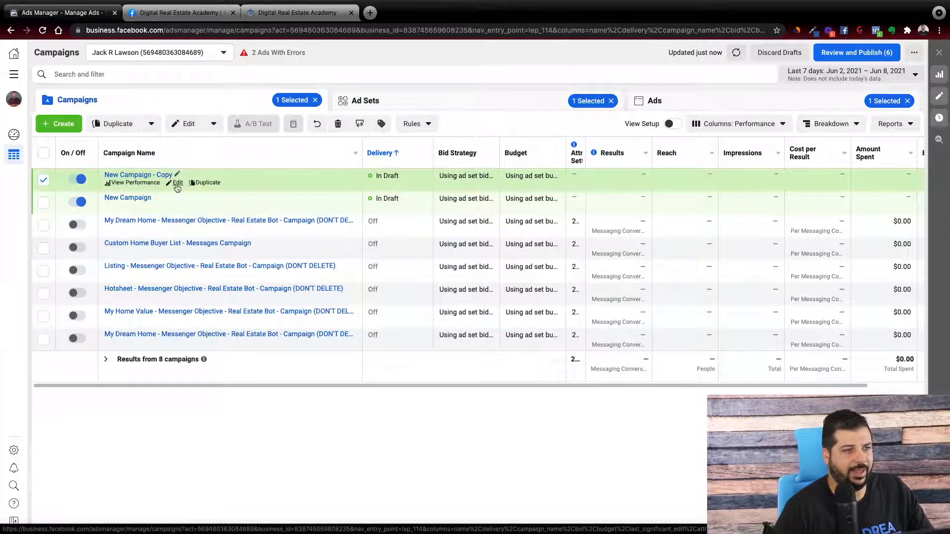
{"action": "left_click", "coordinate": [214, 125]}
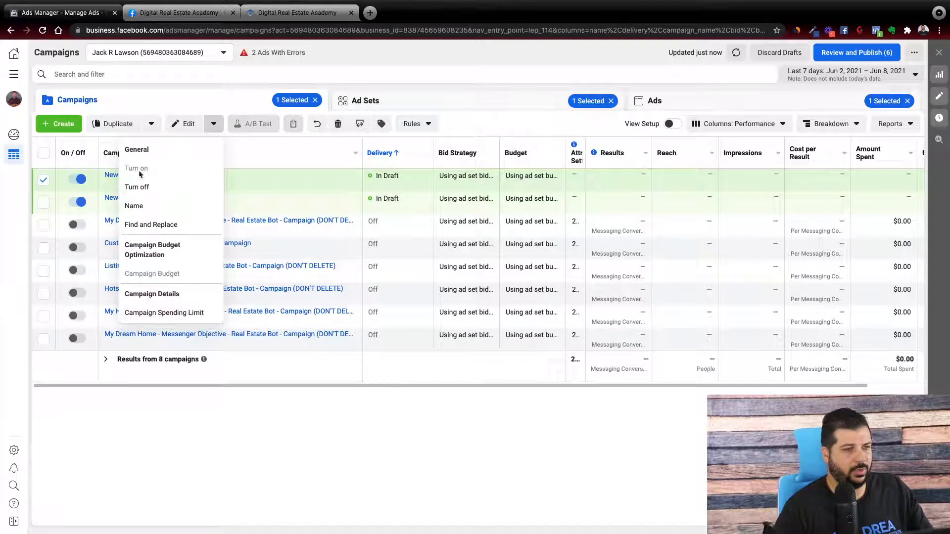
{"action": "left_click", "coordinate": [189, 124]}
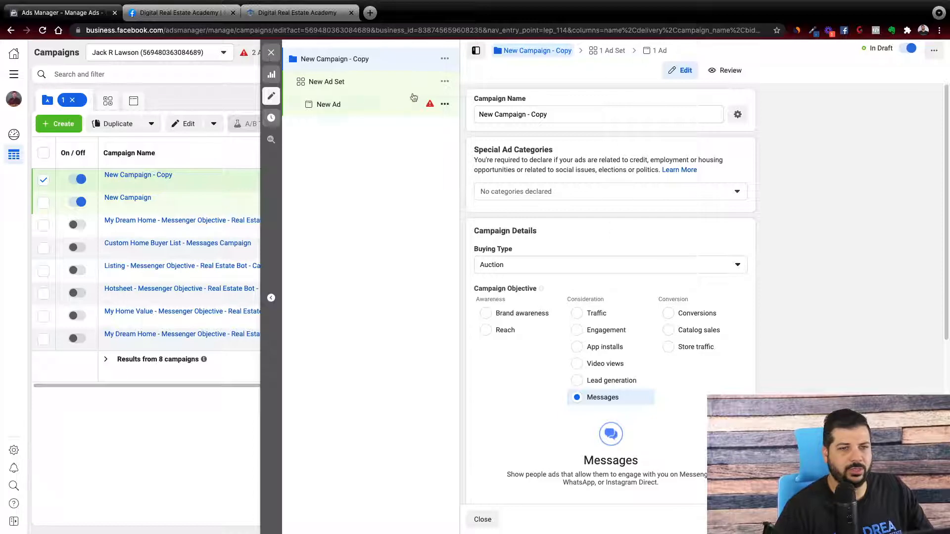
{"action": "left_click", "coordinate": [272, 53]}
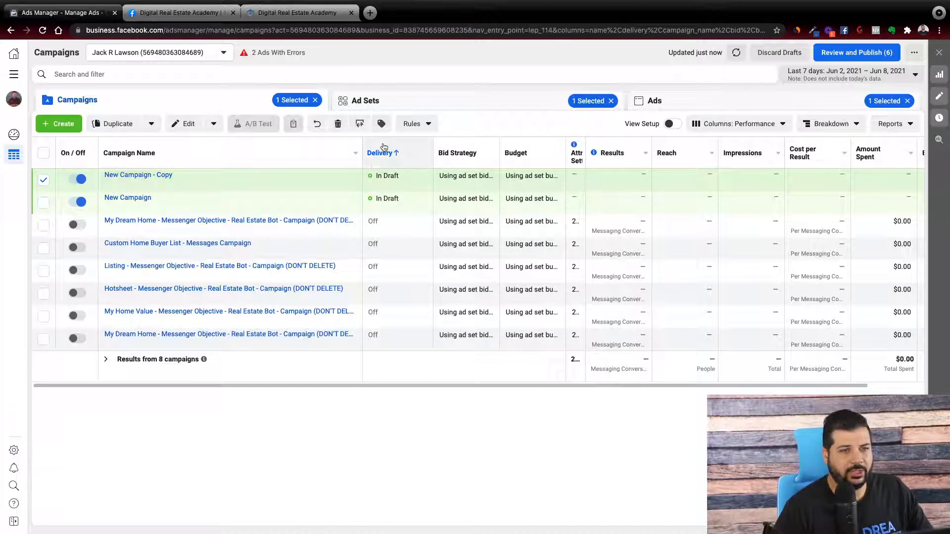
{"action": "left_click", "coordinate": [428, 128]}
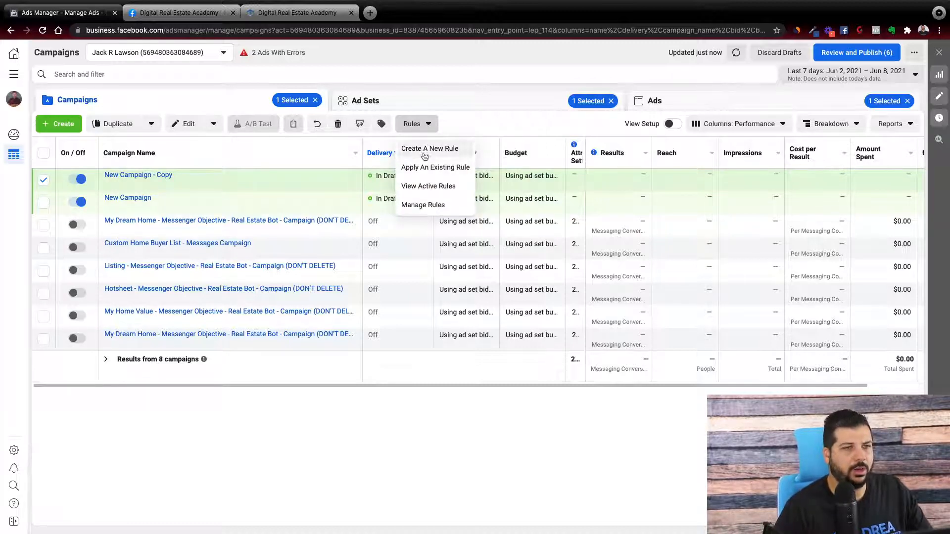
{"action": "left_click", "coordinate": [428, 124]}
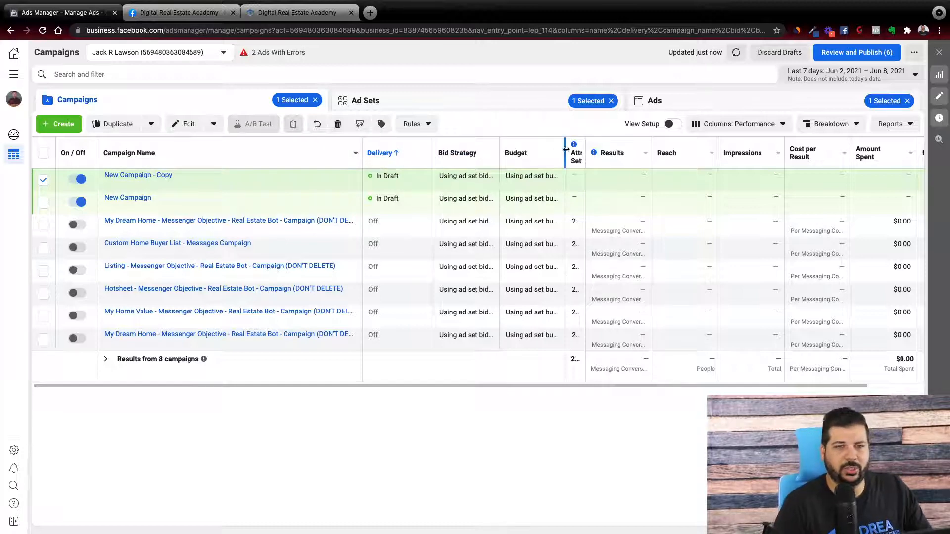
- Widen the Attribution Setting column and view the remaining performance columns through Ends
{"action": "left_click_drag", "start_coordinate": [596, 152], "coordinate": [623, 147]}
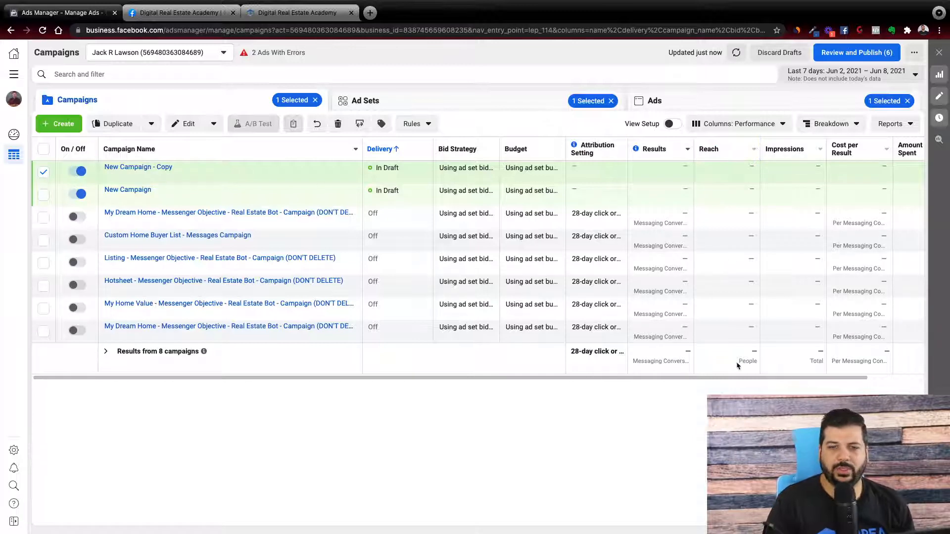
{"action": "left_click_drag", "start_coordinate": [776, 379], "coordinate": [831, 378]}
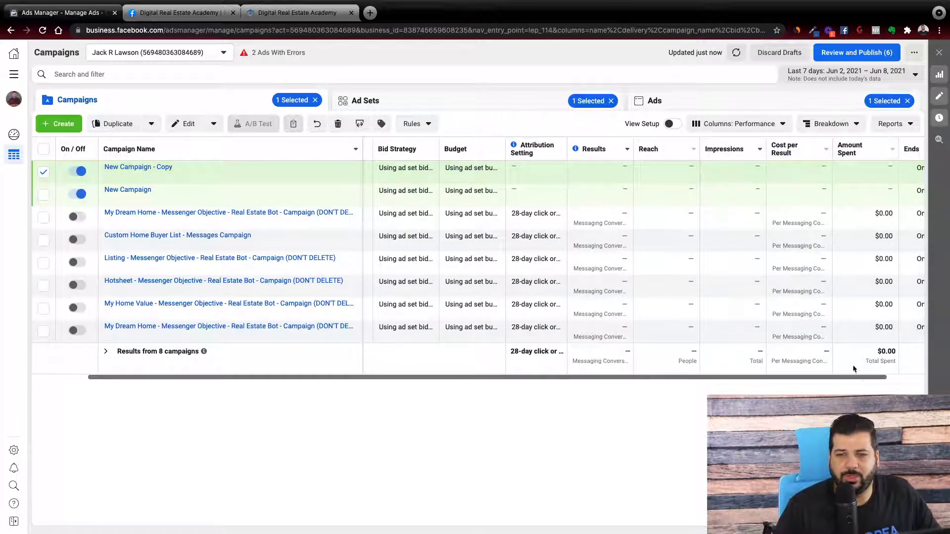
{"action": "left_click_drag", "start_coordinate": [861, 379], "coordinate": [896, 379]}
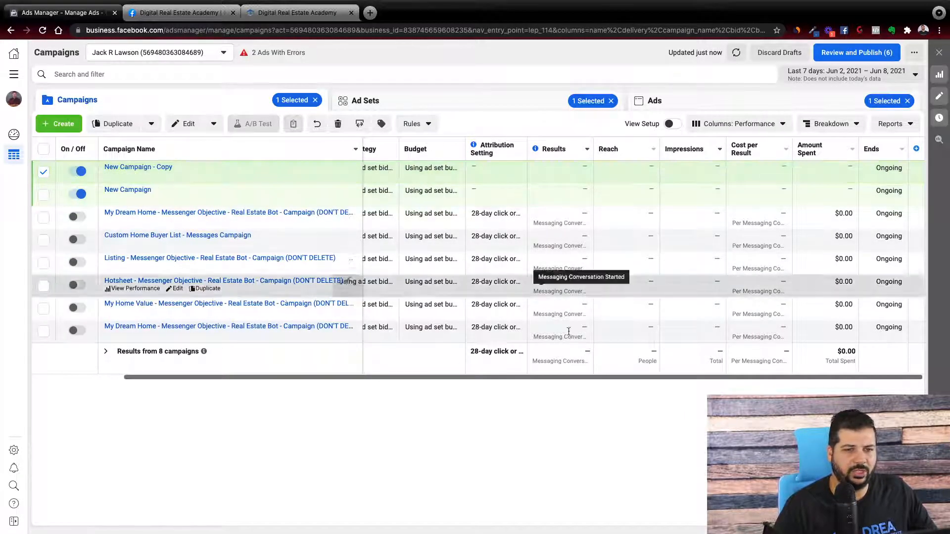
- Compare the Setup and Delivery column presets in the campaigns table, leaving Delivery applied
{"action": "left_click", "coordinate": [774, 125]}
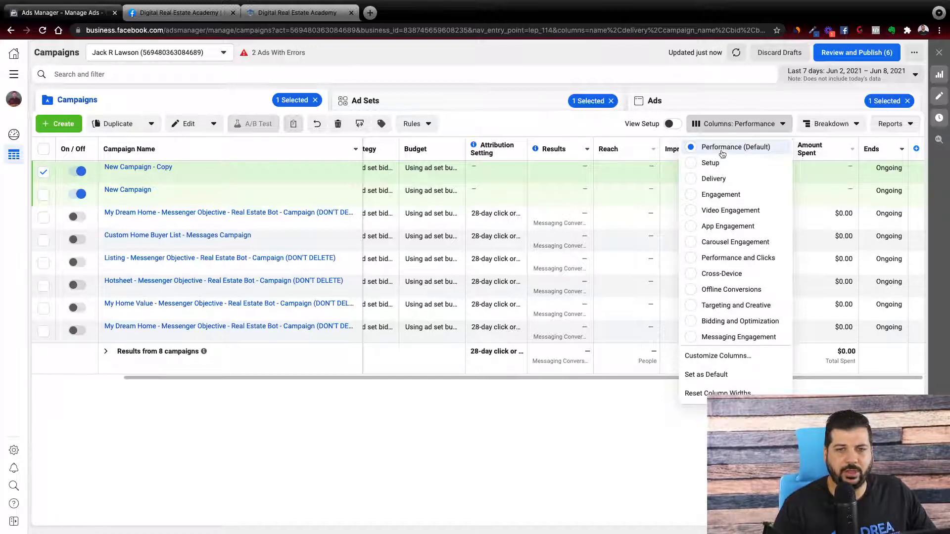
{"action": "left_click", "coordinate": [711, 163]}
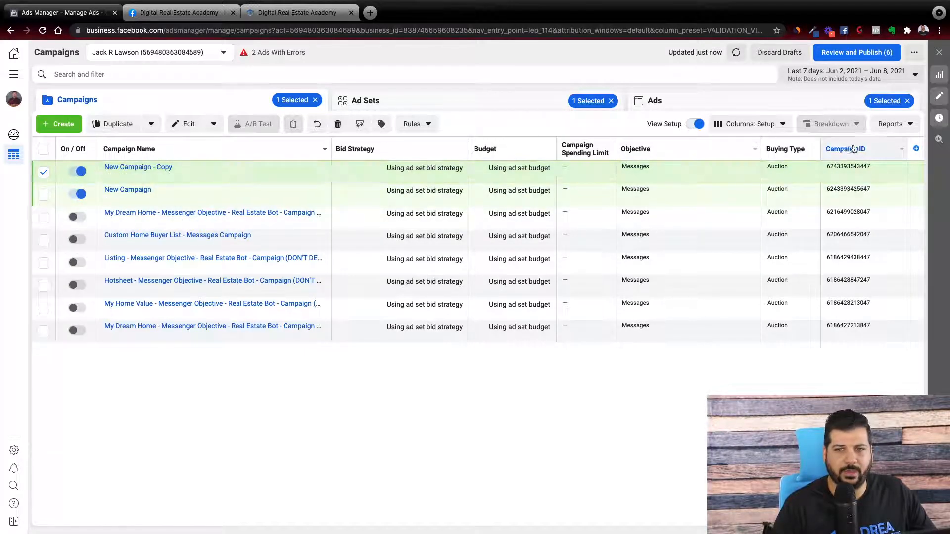
{"action": "left_click", "coordinate": [768, 124]}
{"action": "left_click", "coordinate": [714, 179]}
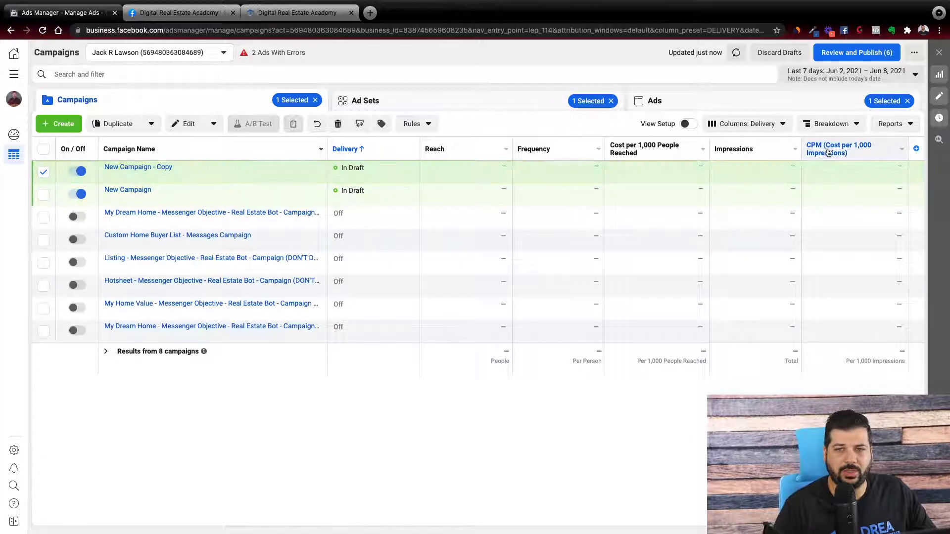
{"action": "mouse_move", "coordinate": [847, 157]}
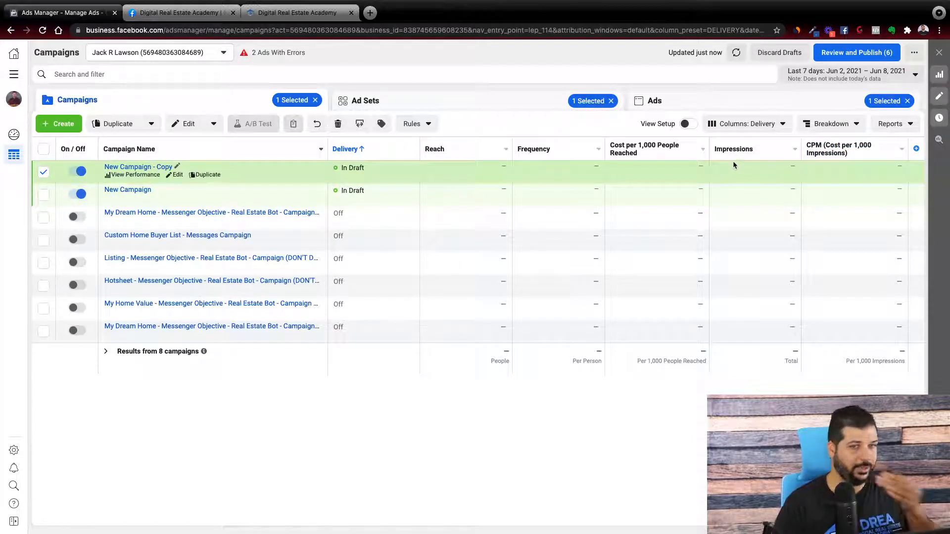
{"action": "mouse_move", "coordinate": [651, 147]}
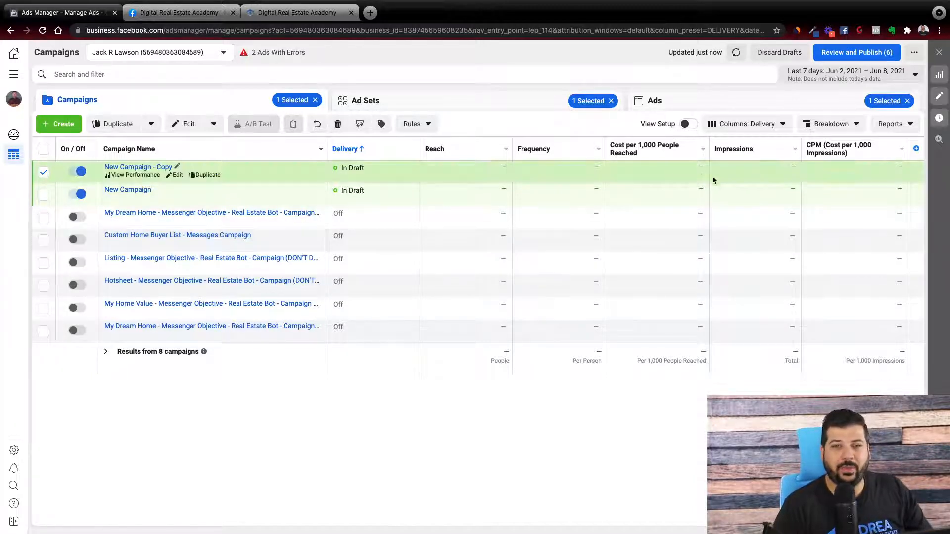
- Compare the Engagement, Performance and Clicks, and Messaging Engagement column presets, viewing Performance and Clicks through CPC (All)
{"action": "left_click", "coordinate": [760, 130]}
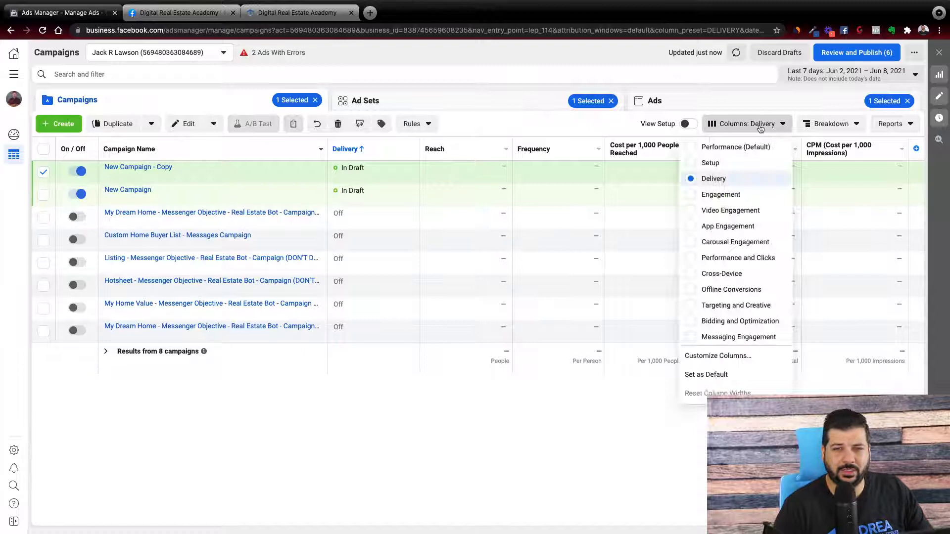
{"action": "left_click", "coordinate": [722, 194]}
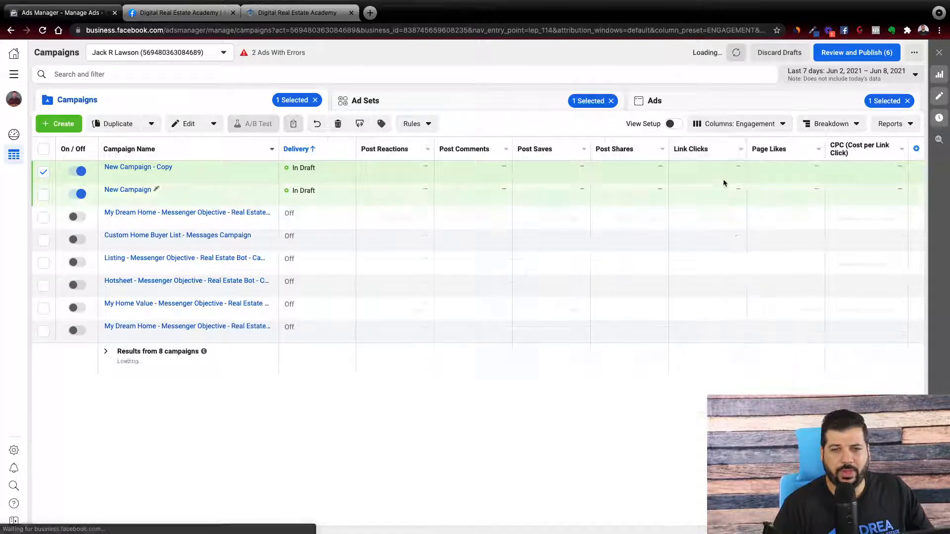
{"action": "left_click", "coordinate": [730, 128]}
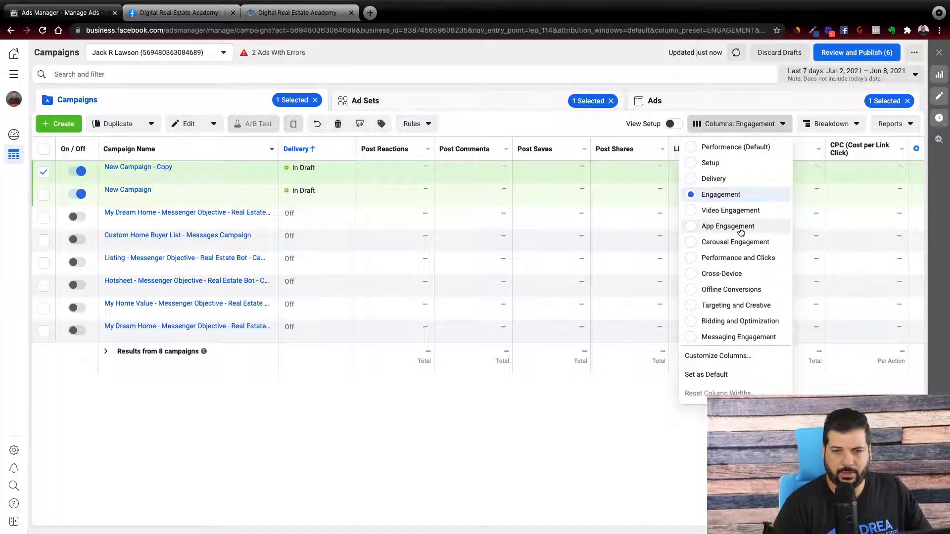
{"action": "left_click", "coordinate": [738, 258]}
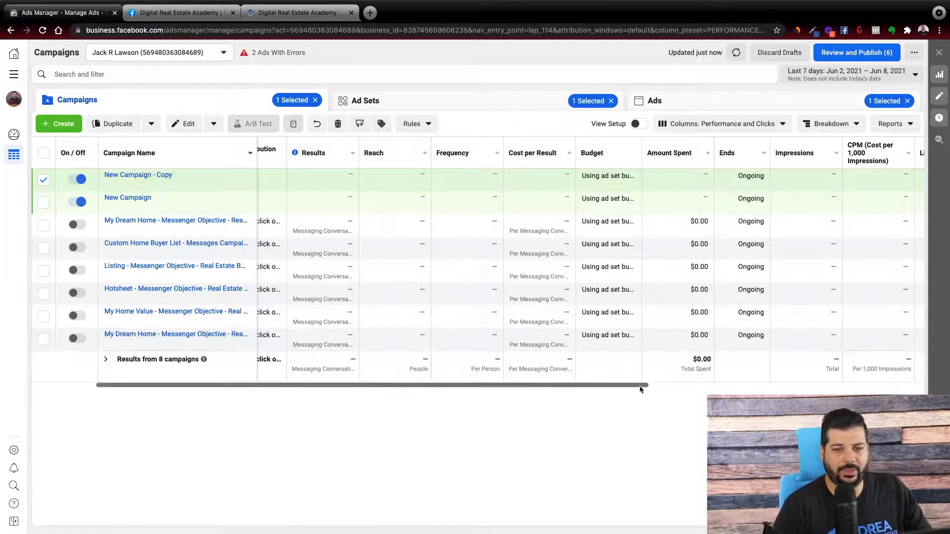
{"action": "left_click_drag", "start_coordinate": [640, 385], "coordinate": [533, 398]}
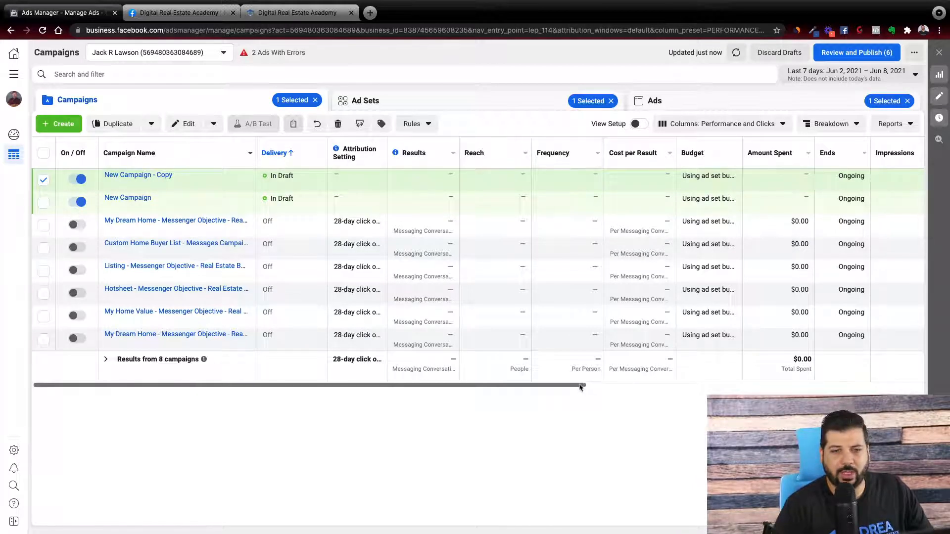
{"action": "left_click_drag", "start_coordinate": [580, 387], "coordinate": [802, 385]}
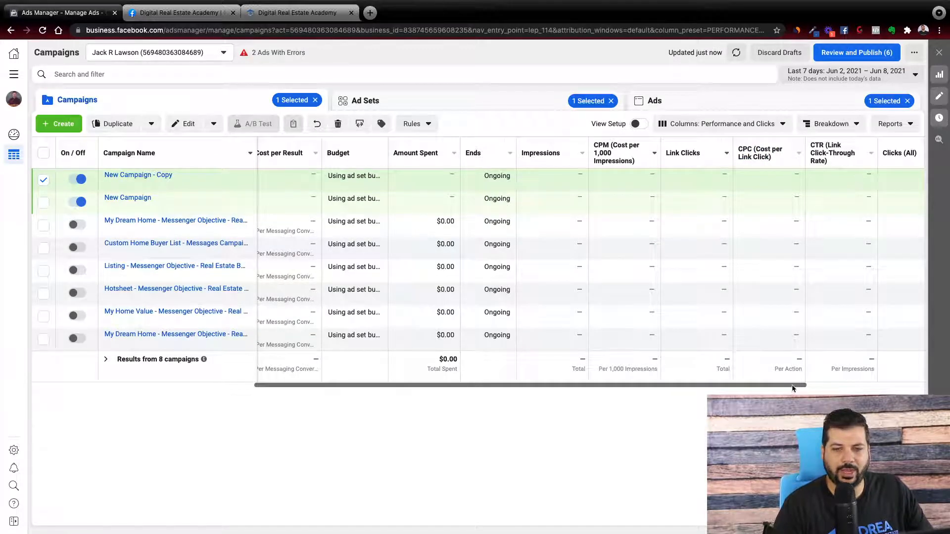
{"action": "left_click_drag", "start_coordinate": [792, 385], "coordinate": [923, 380]}
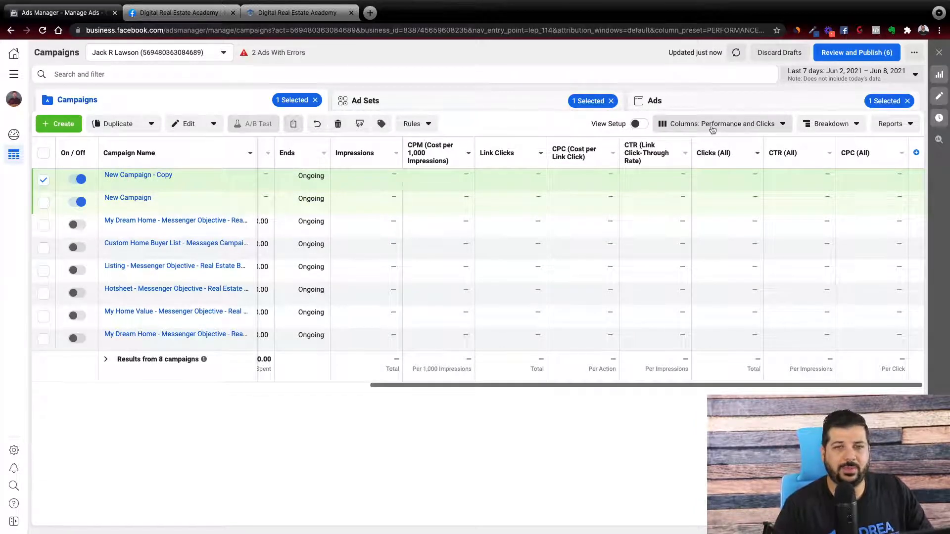
{"action": "left_click", "coordinate": [751, 127]}
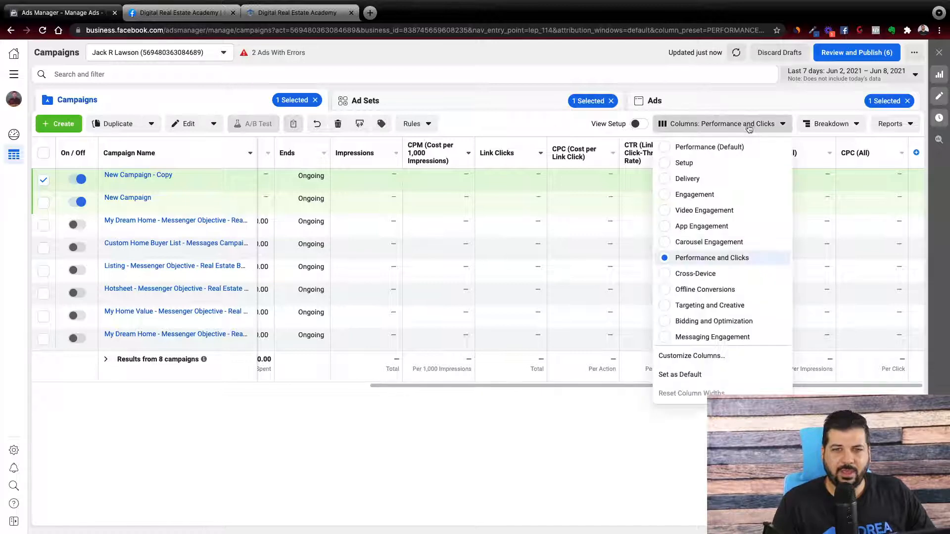
{"action": "left_click", "coordinate": [705, 340]}
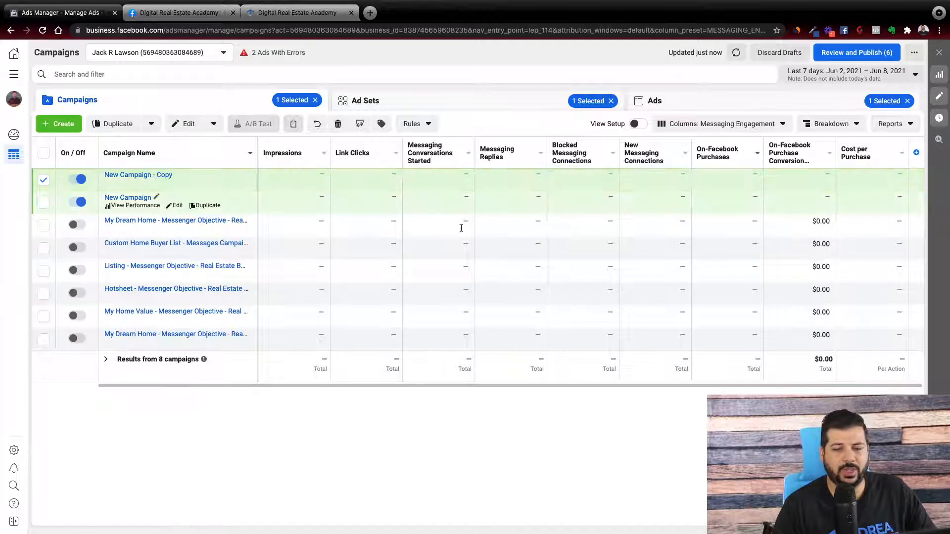
- Examine the metrics available for customizing the columns, from Performance through Optimization, and leave without applying changes
{"action": "left_click", "coordinate": [750, 126]}
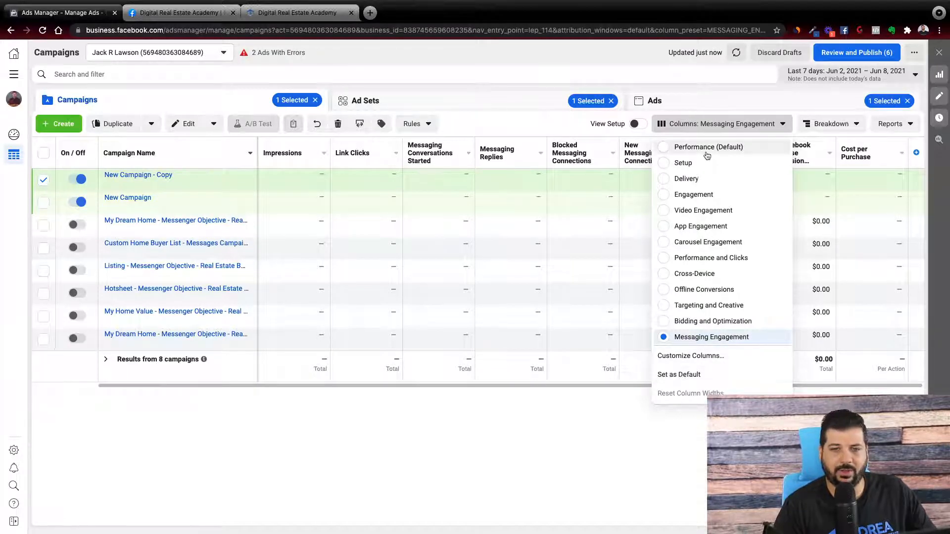
{"action": "left_click", "coordinate": [691, 357]}
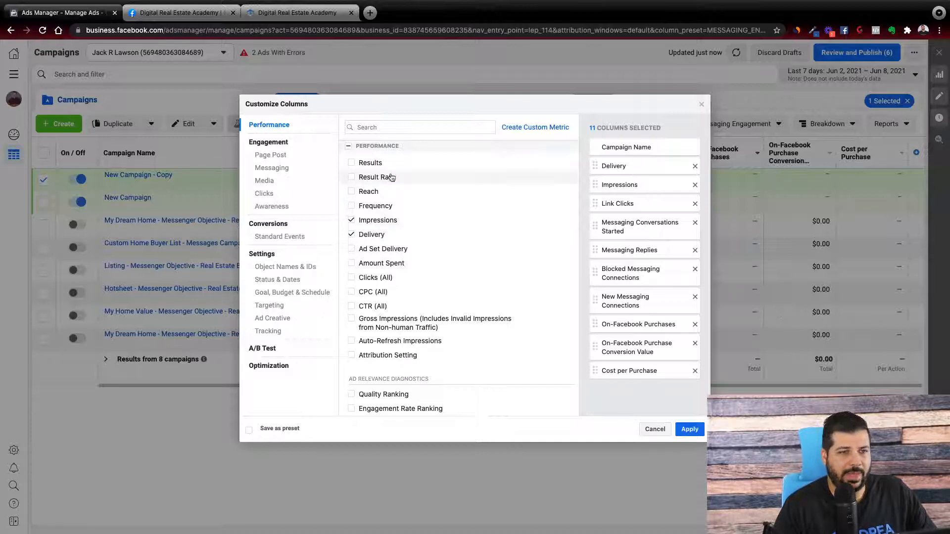
{"action": "scroll", "coordinate": [392, 198], "scroll_direction": "down", "scroll_amount": 5}
{"action": "scroll", "coordinate": [392, 213], "scroll_direction": "down", "scroll_amount": 6}
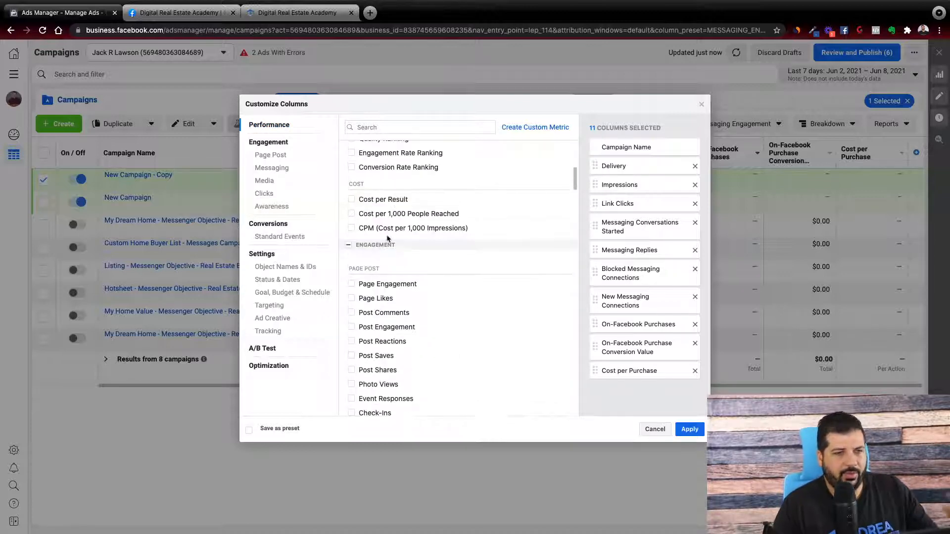
{"action": "scroll", "coordinate": [389, 234], "scroll_direction": "down", "scroll_amount": 10}
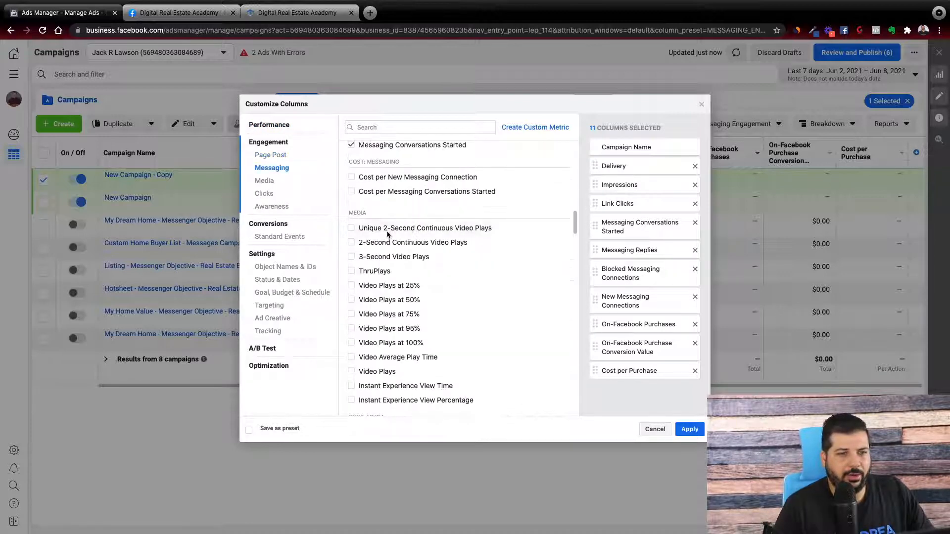
{"action": "scroll", "coordinate": [385, 242], "scroll_direction": "down", "scroll_amount": 15}
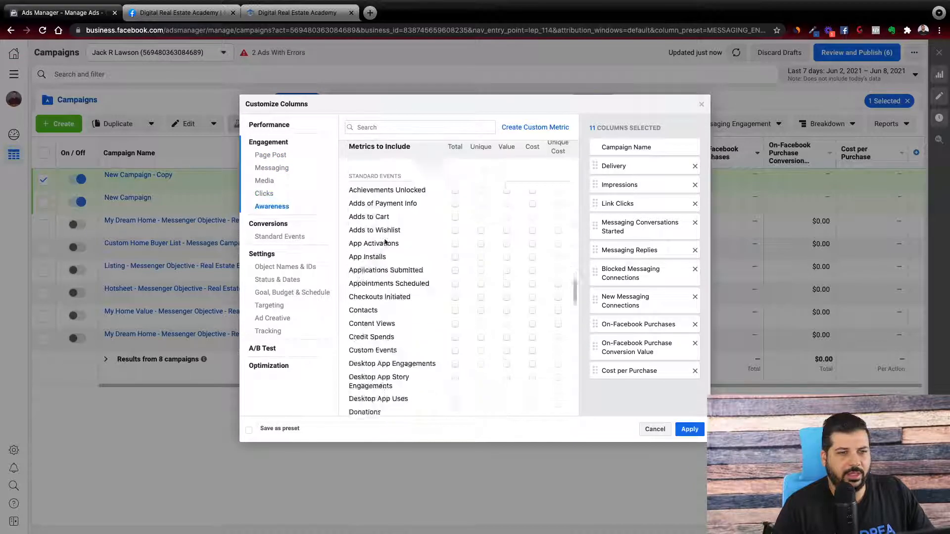
{"action": "scroll", "coordinate": [385, 242], "scroll_direction": "up", "scroll_amount": 5}
{"action": "scroll", "coordinate": [385, 241], "scroll_direction": "down", "scroll_amount": 15}
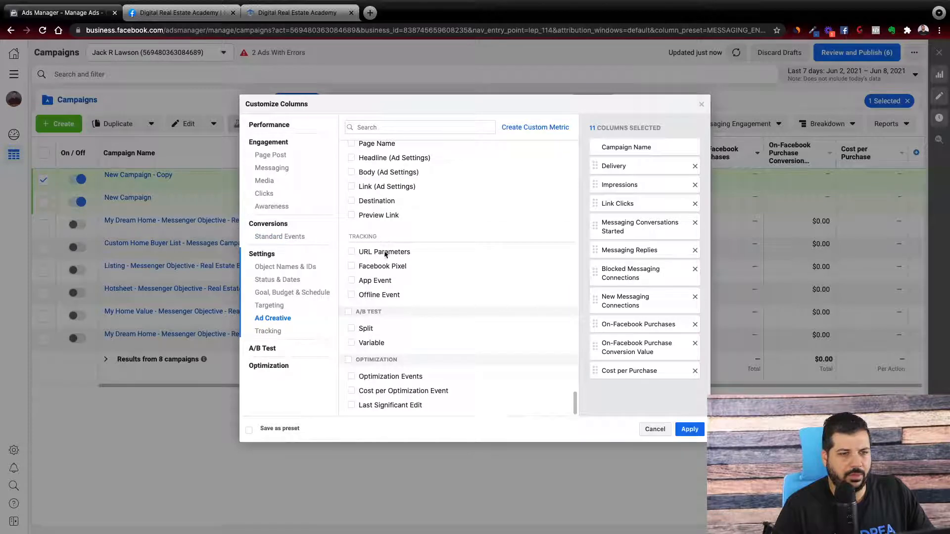
{"action": "scroll", "coordinate": [402, 366], "scroll_direction": "up", "scroll_amount": 20}
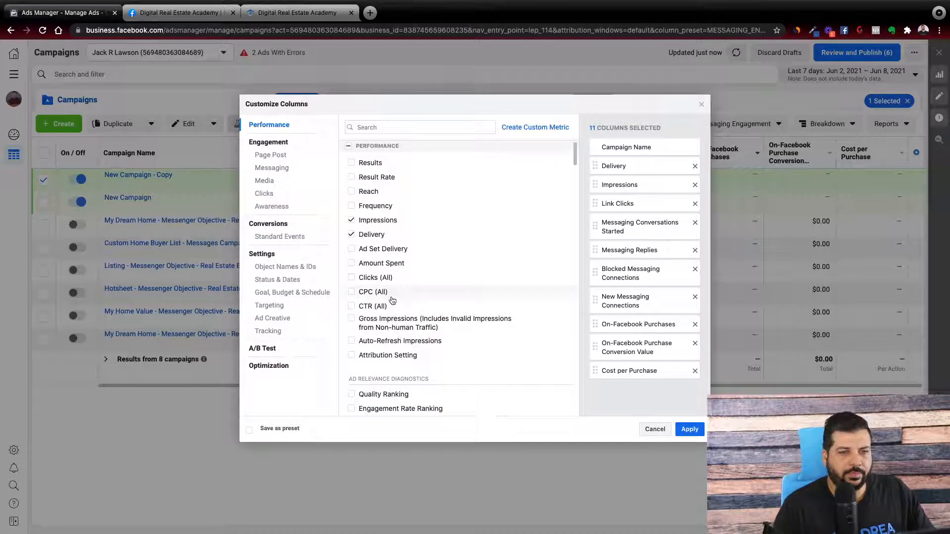
{"action": "mouse_move", "coordinate": [393, 300]}
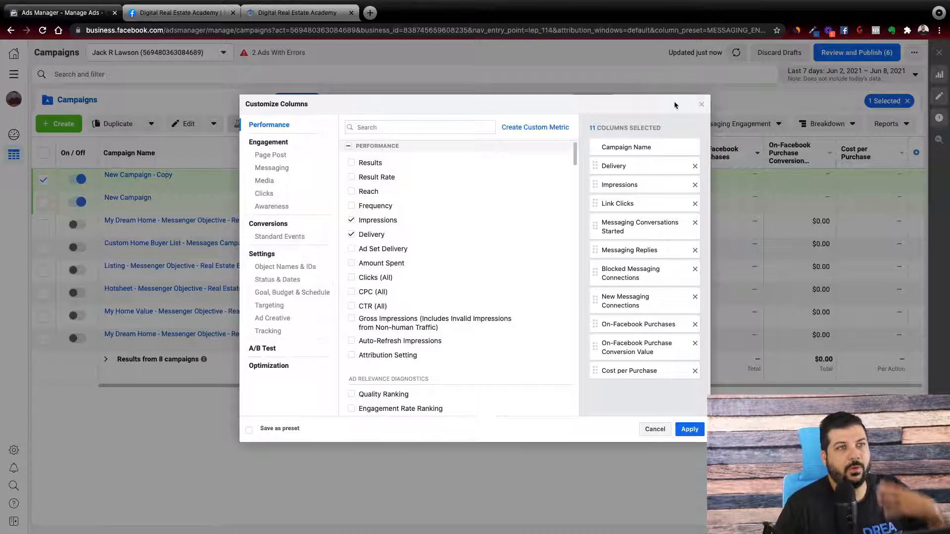
{"action": "left_click", "coordinate": [701, 107]}
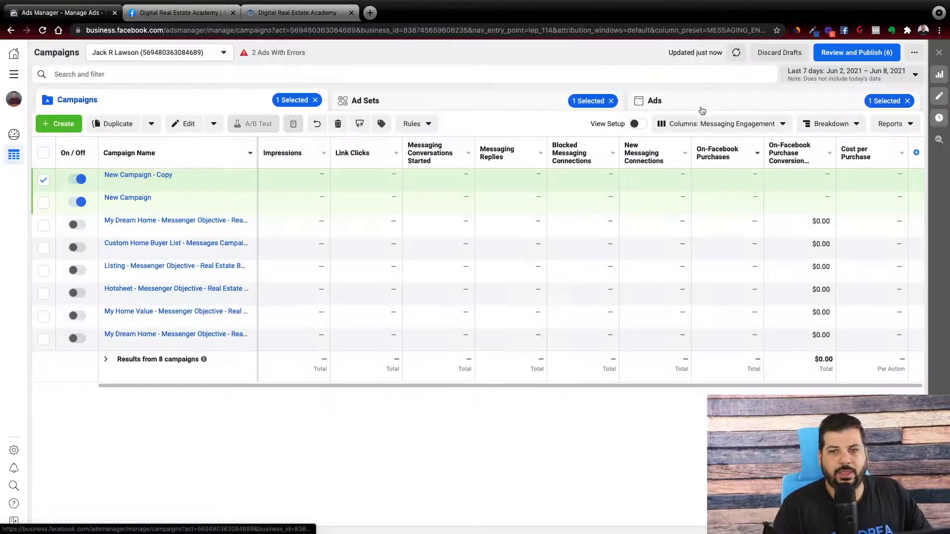
- Apply the Performance and Clicks preset and add columns for New Messaging Connections, Blocked Messaging Connections, Messaging Conversations Started and both messaging cost metrics
{"action": "left_click", "coordinate": [744, 125]}
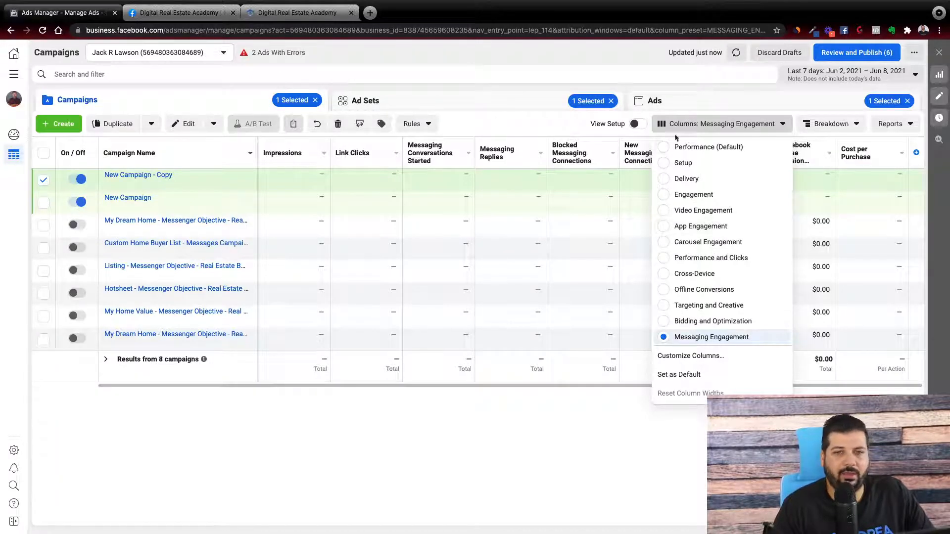
{"action": "left_click", "coordinate": [684, 257]}
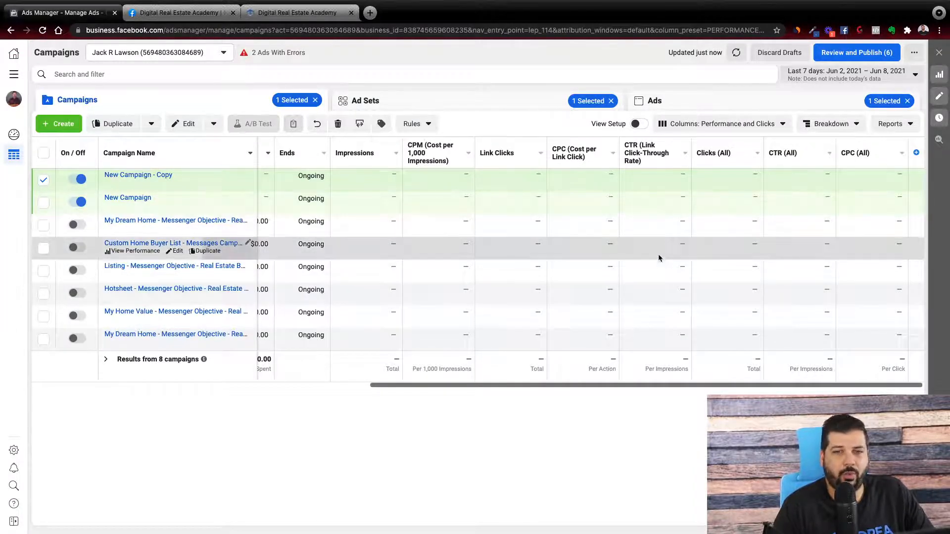
{"action": "left_click", "coordinate": [710, 124]}
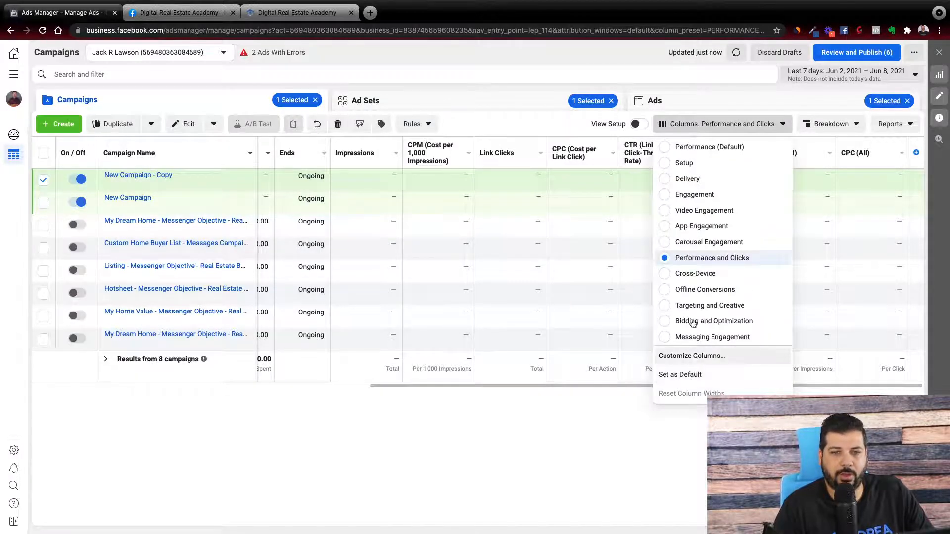
{"action": "left_click", "coordinate": [691, 356]}
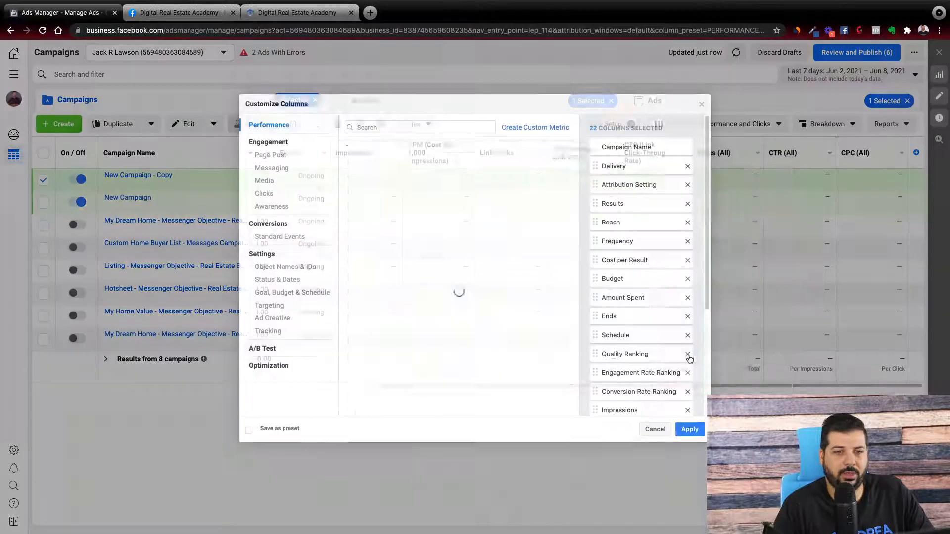
{"action": "scroll", "coordinate": [382, 224], "scroll_direction": "down", "scroll_amount": 5}
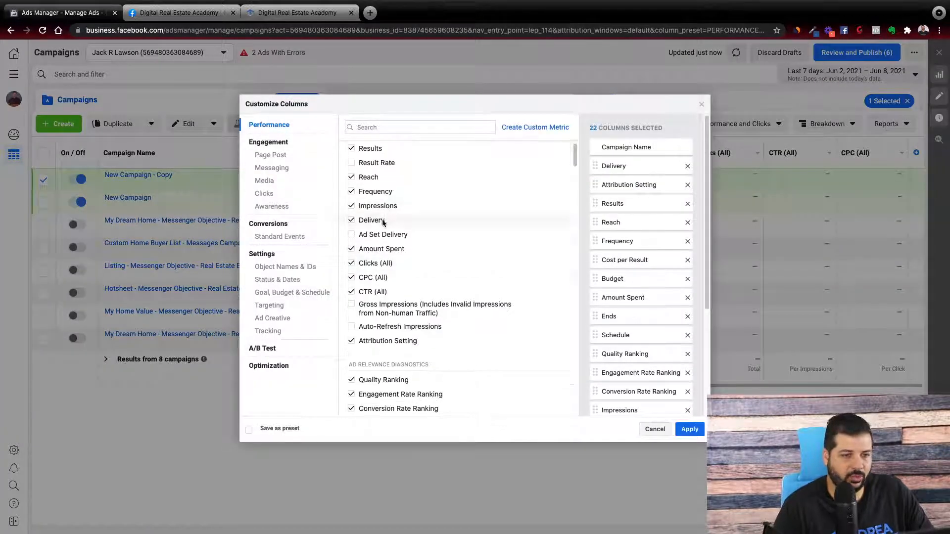
{"action": "scroll", "coordinate": [383, 224], "scroll_direction": "down", "scroll_amount": 6}
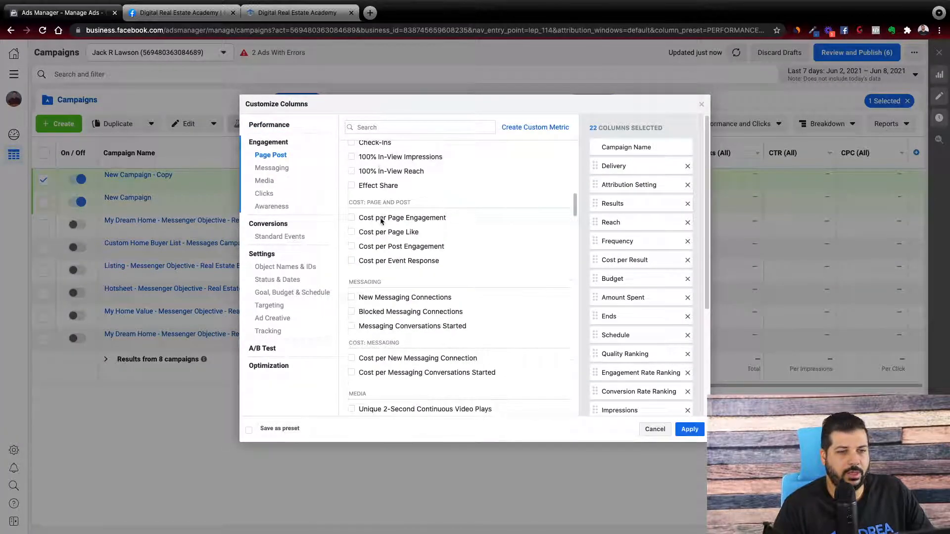
{"action": "scroll", "coordinate": [357, 330], "scroll_direction": "down", "scroll_amount": 2}
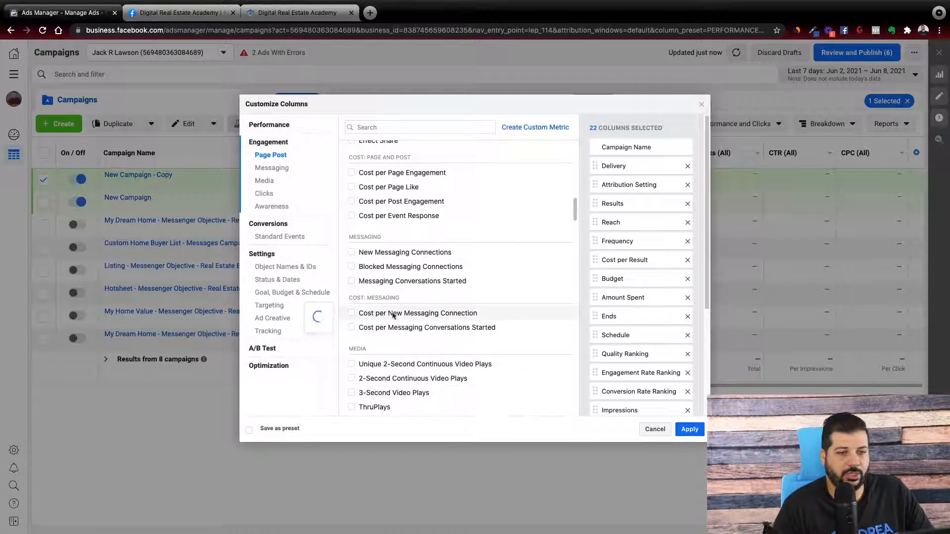
{"action": "mouse_move", "coordinate": [369, 329]}
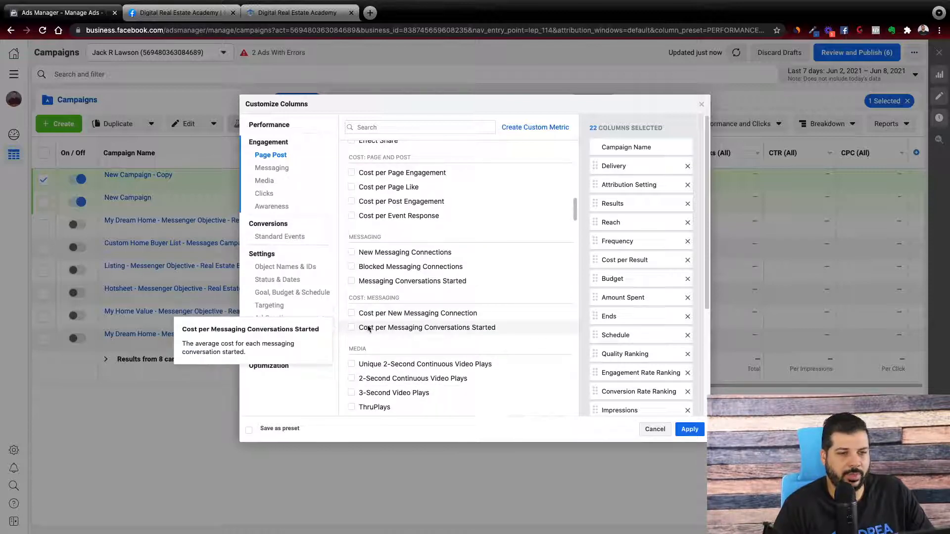
{"action": "left_click", "coordinate": [367, 313]}
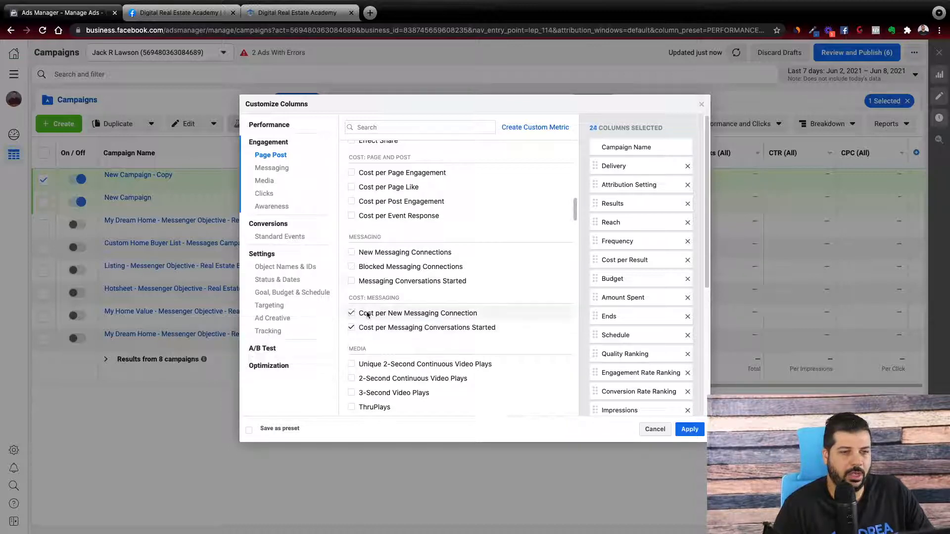
{"action": "left_click", "coordinate": [375, 271]}
{"action": "left_click", "coordinate": [375, 283]}
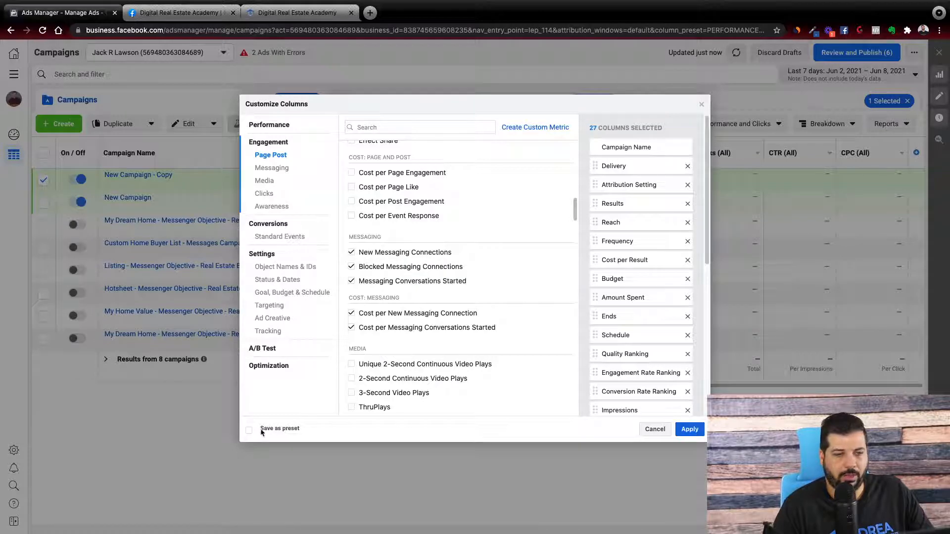
{"action": "left_click", "coordinate": [689, 429]}
- View the customized columns through Messaging Conversations Started and return to the start of the campaigns table
{"action": "left_click_drag", "start_coordinate": [663, 387], "coordinate": [827, 354]}
{"action": "scroll", "coordinate": [828, 354], "scroll_direction": "right", "scroll_amount": 5}
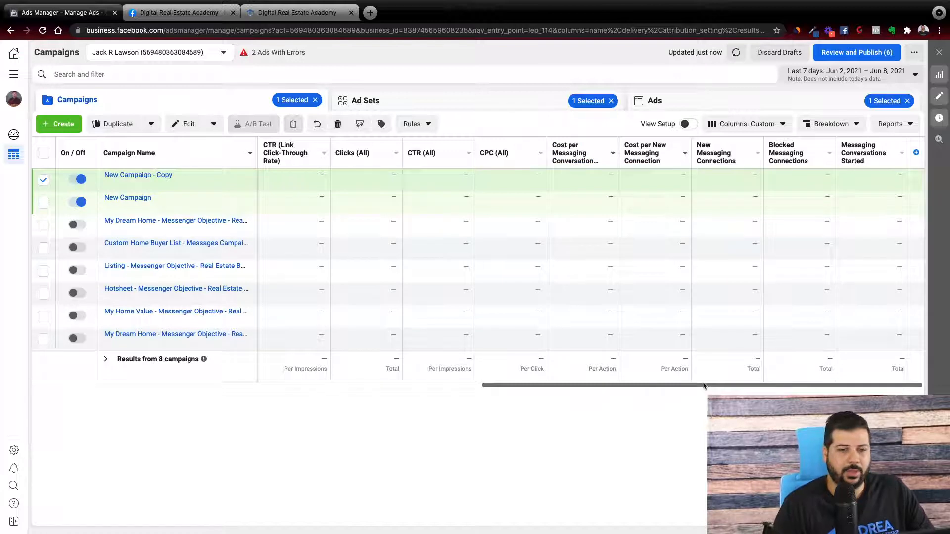
{"action": "left_click_drag", "start_coordinate": [708, 388], "coordinate": [241, 398]}
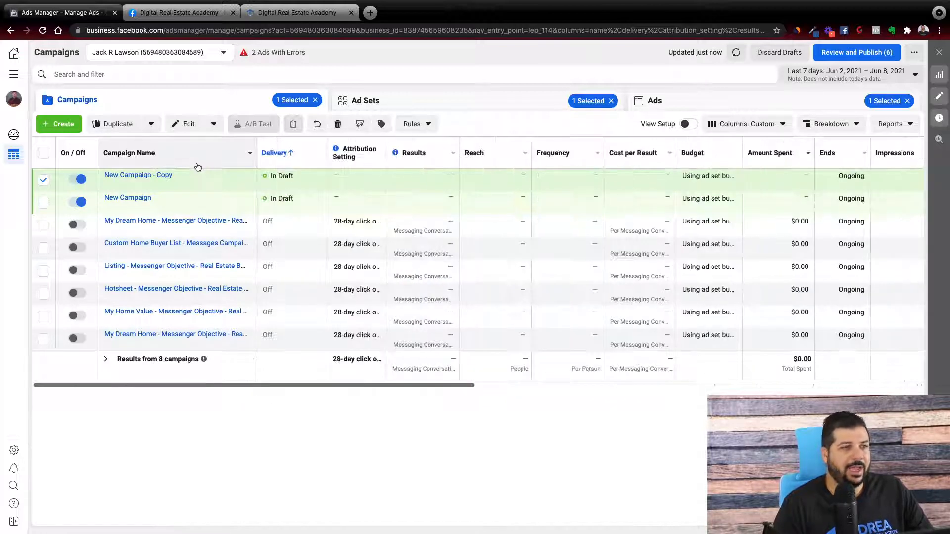
{"action": "mouse_move", "coordinate": [206, 206]}
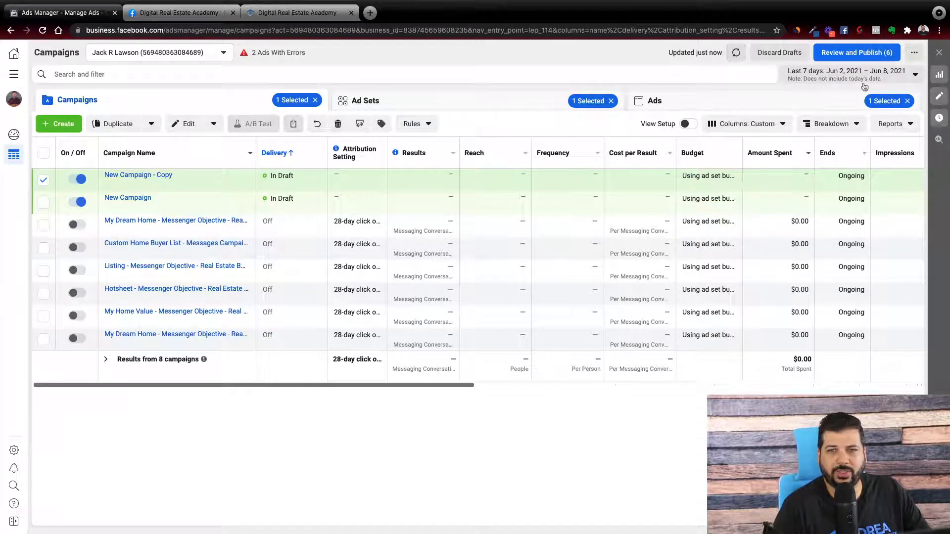
- Try the Last 30 days date preset, and set the reporting range to the single day June 8, 2021
{"action": "left_click", "coordinate": [898, 77]}
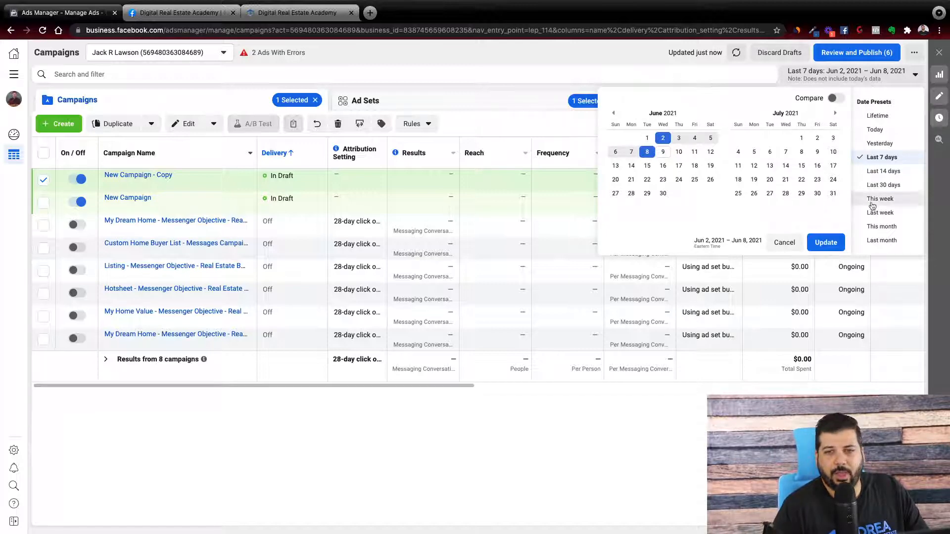
{"action": "left_click", "coordinate": [886, 185]}
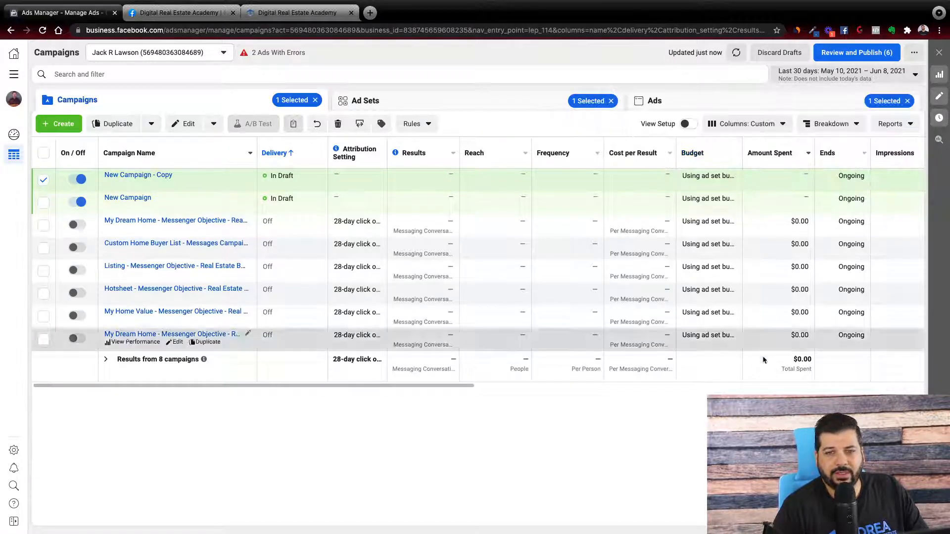
{"action": "left_click", "coordinate": [836, 74]}
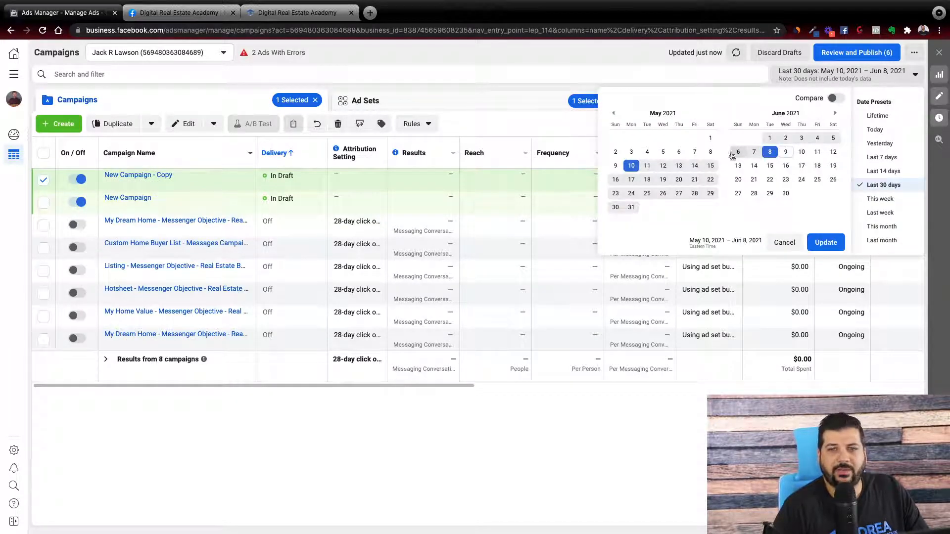
{"action": "left_click", "coordinate": [769, 152]}
{"action": "left_click", "coordinate": [823, 242]}
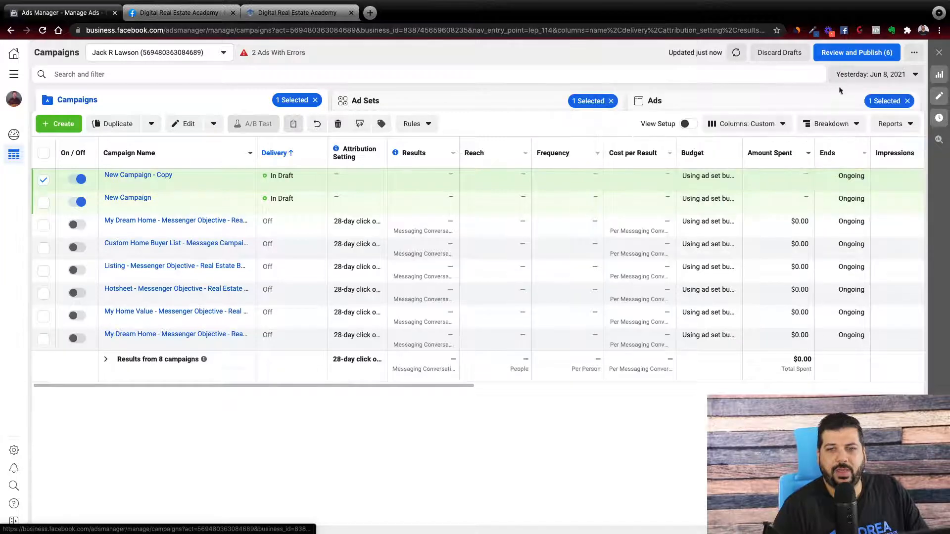
- Try the Today preset with a comparison to the previous period, and leave the date range without applying it
{"action": "left_click", "coordinate": [873, 74]}
{"action": "left_click", "coordinate": [874, 129]}
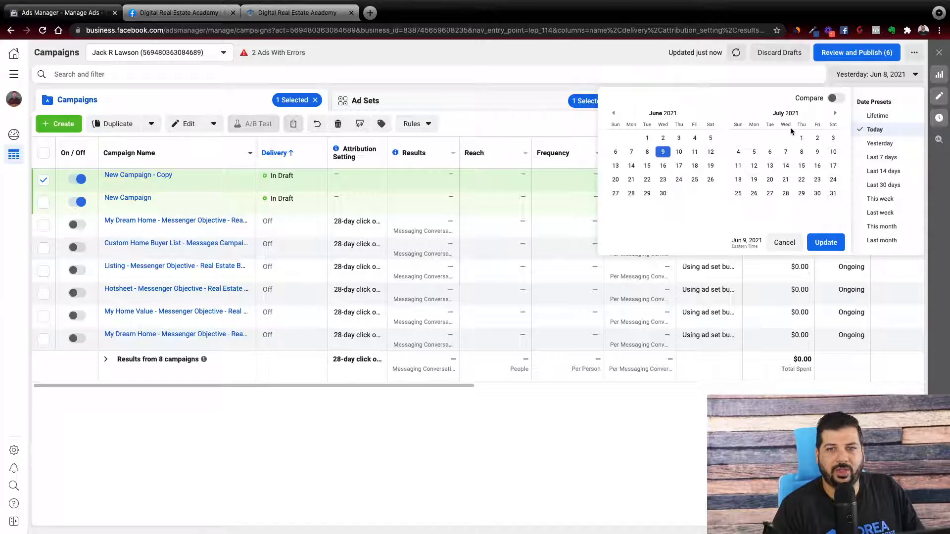
{"action": "left_click", "coordinate": [835, 99]}
{"action": "left_click", "coordinate": [836, 98]}
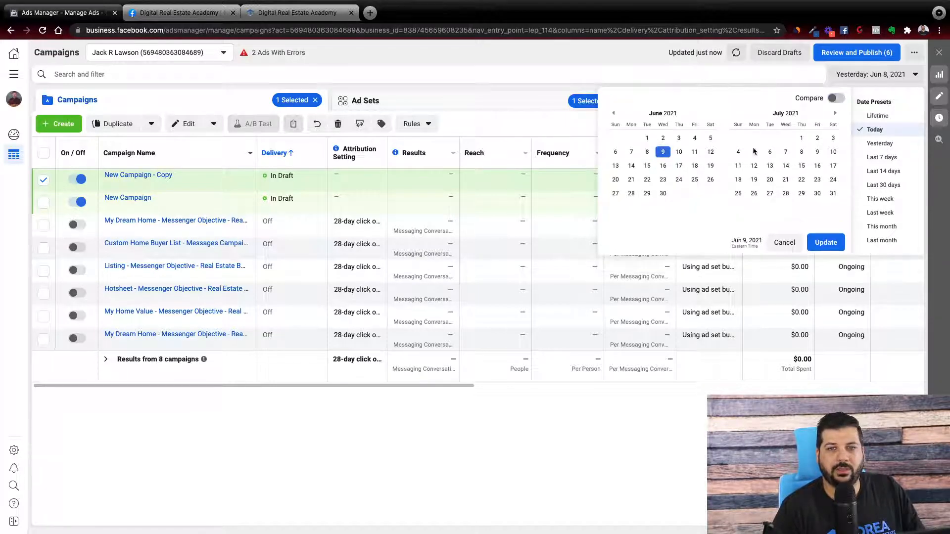
{"action": "left_click", "coordinate": [836, 98]}
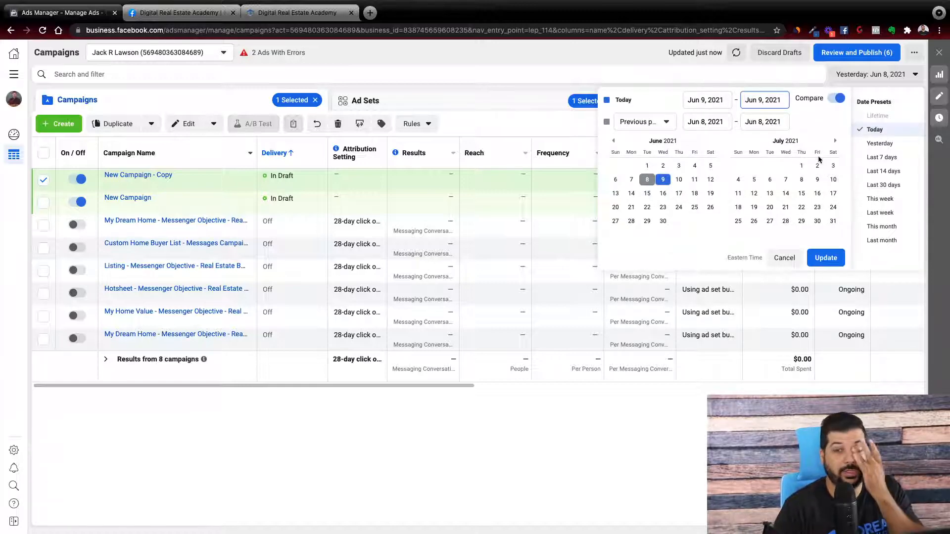
{"action": "left_click", "coordinate": [836, 99]}
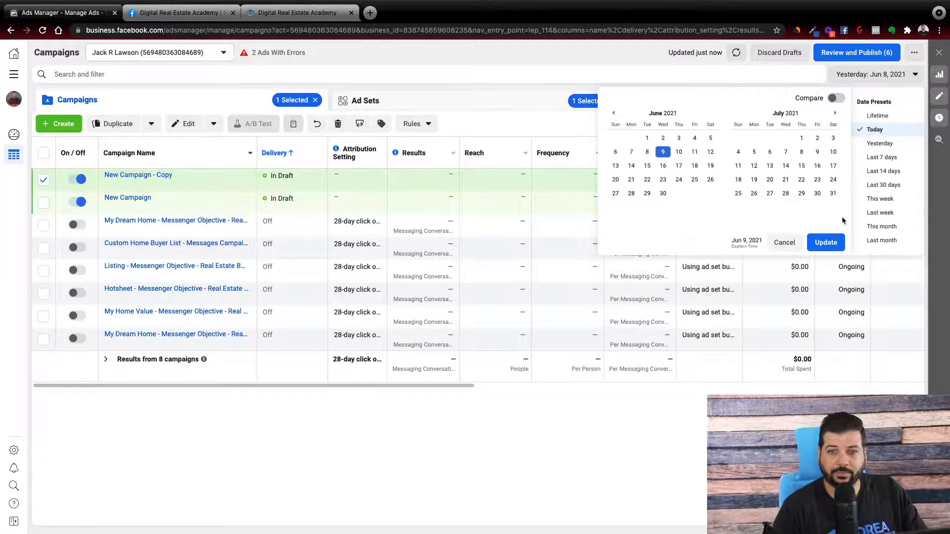
{"action": "left_click", "coordinate": [784, 242]}
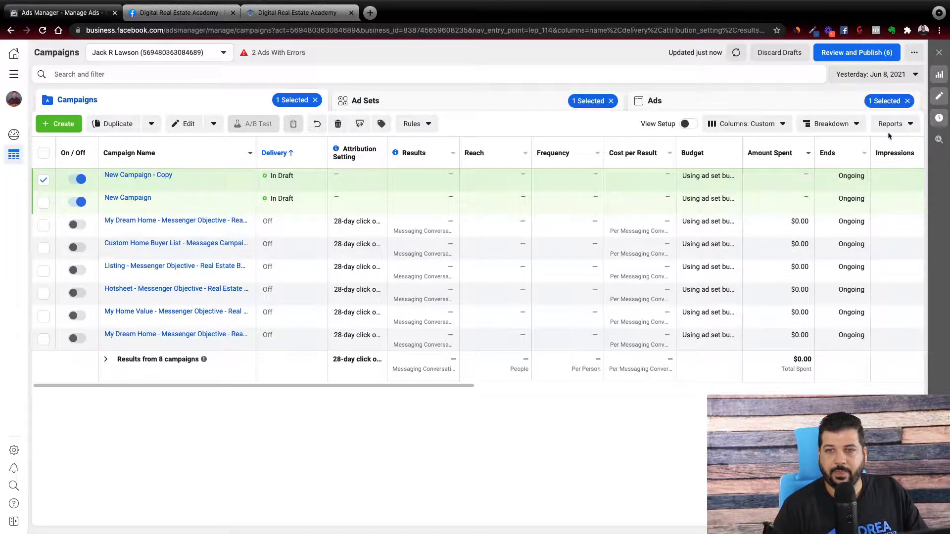
- Show the insights charts for only the first My Dream Home campaign below the drafts, using the Last 7 days date preset
{"action": "left_click", "coordinate": [938, 74]}
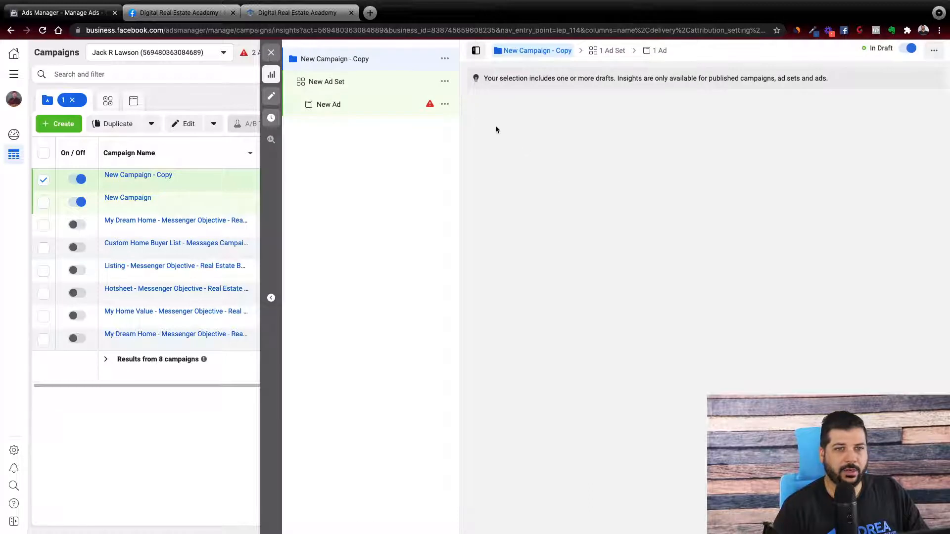
{"action": "left_click", "coordinate": [44, 226]}
{"action": "left_click", "coordinate": [43, 179]}
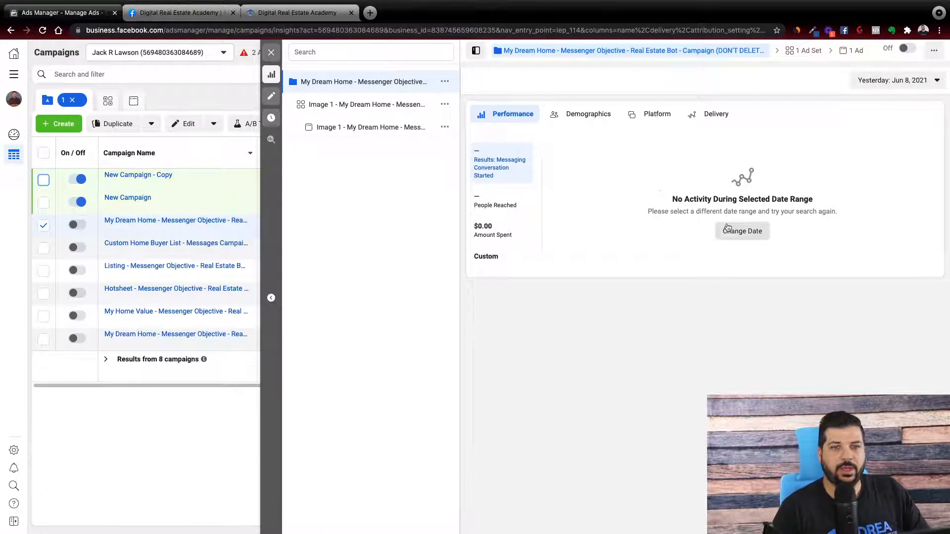
{"action": "left_click", "coordinate": [885, 81]}
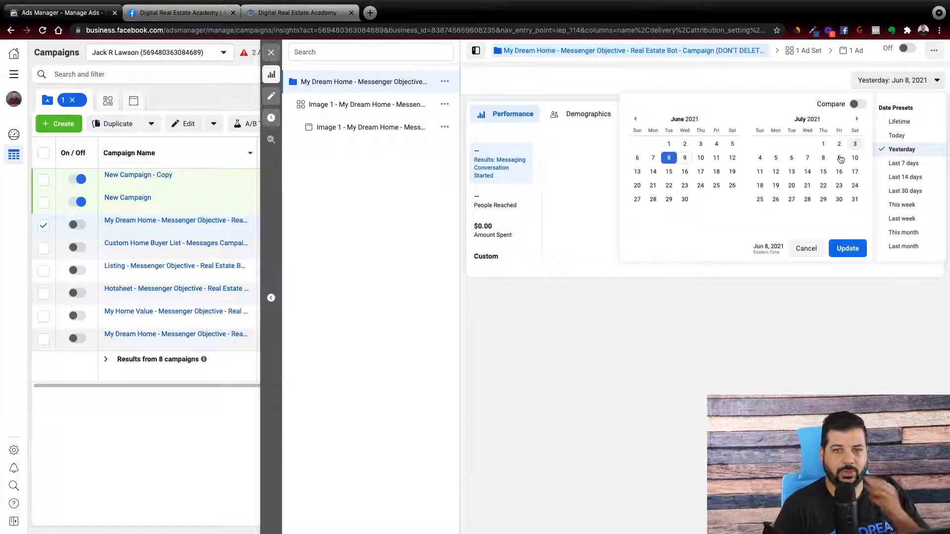
{"action": "left_click", "coordinate": [907, 163]}
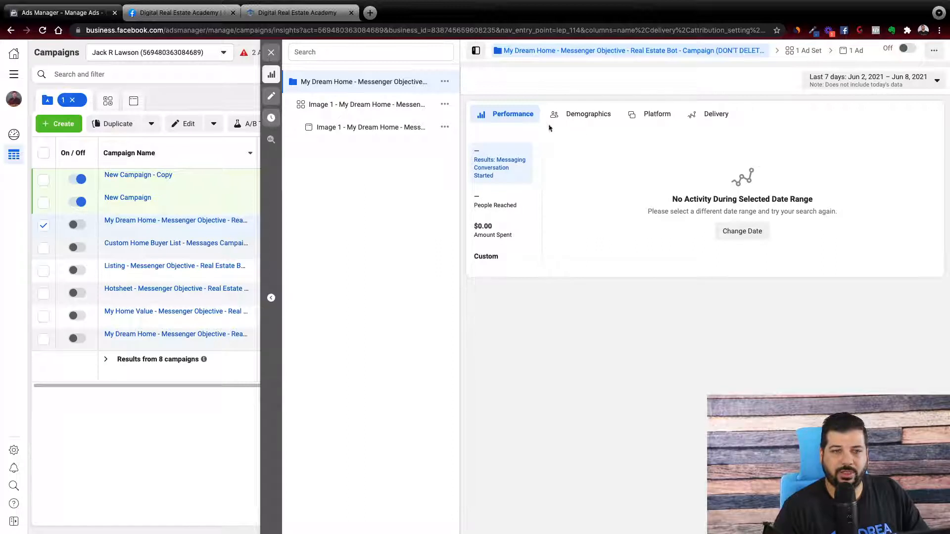
- View the My Dream Home campaign's Demographics, Platform and Delivery insights, and return to the full campaigns table
{"action": "left_click", "coordinate": [579, 115]}
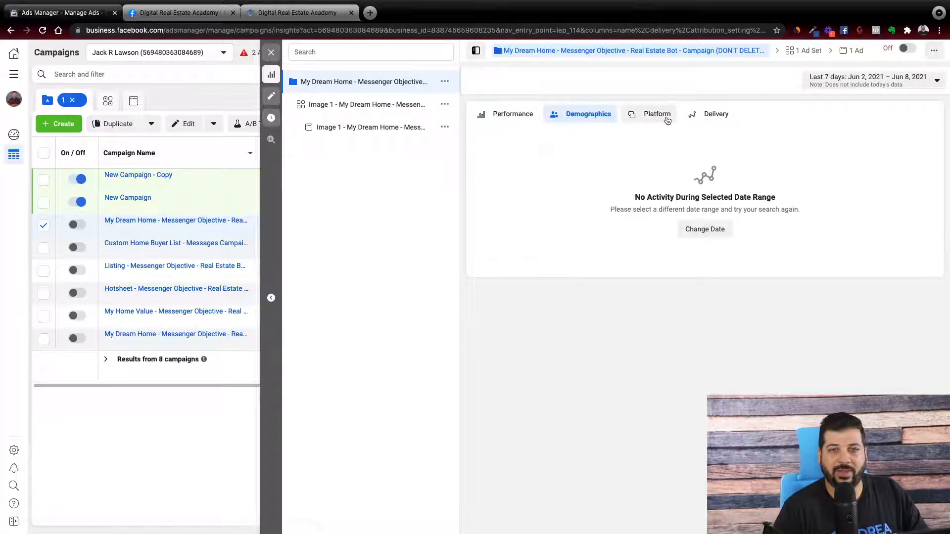
{"action": "left_click", "coordinate": [666, 116]}
{"action": "left_click", "coordinate": [714, 114]}
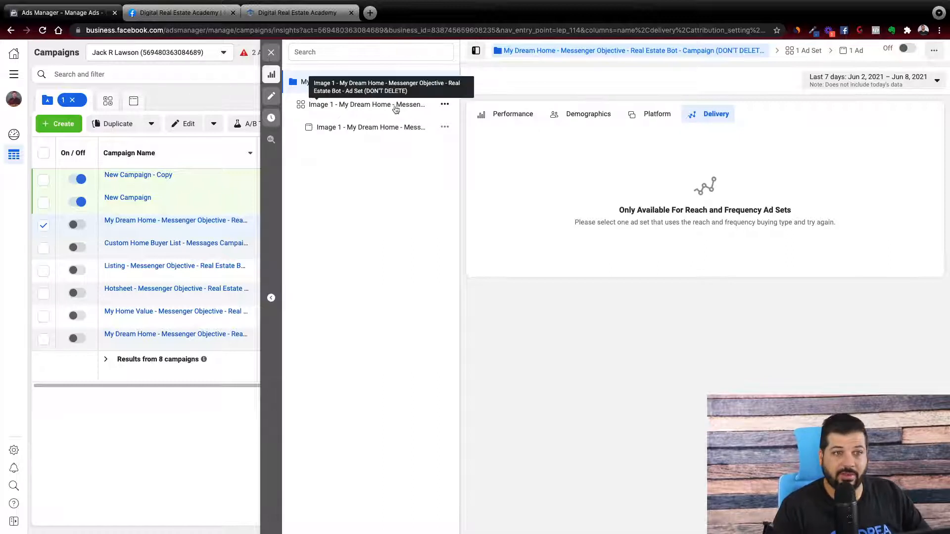
{"action": "left_click", "coordinate": [272, 53]}
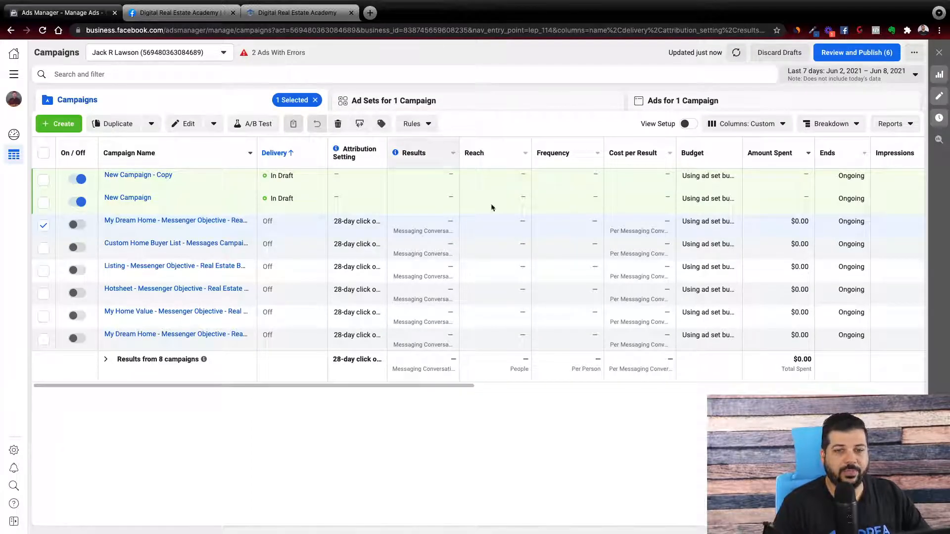